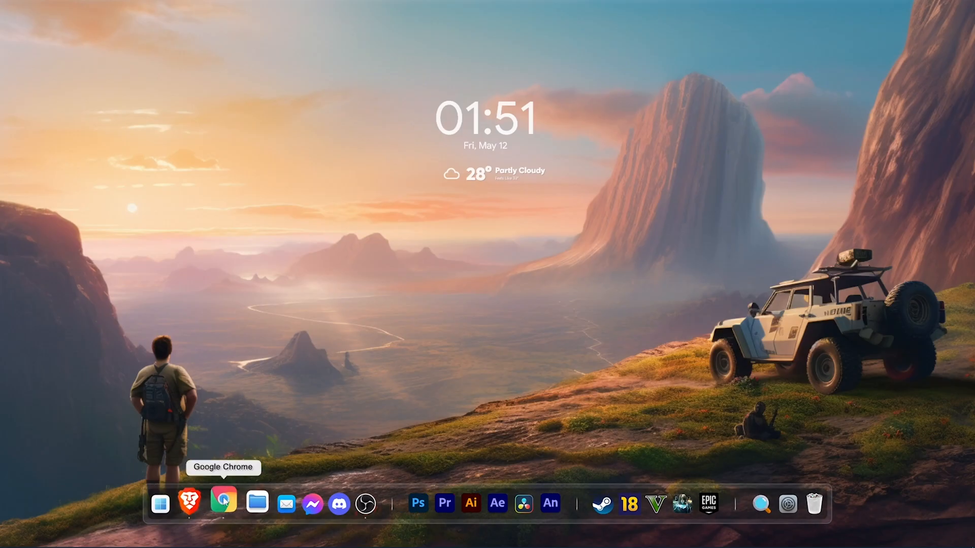
Step: Open Google Chrome, search Google for "Movio ai" and open the Movio AI templates page from the results
click(222, 499)
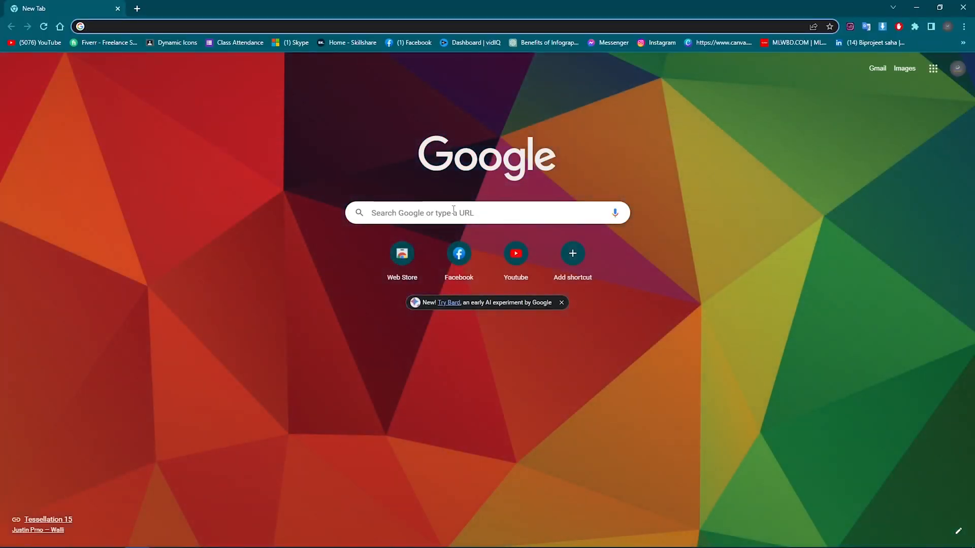
click(454, 209)
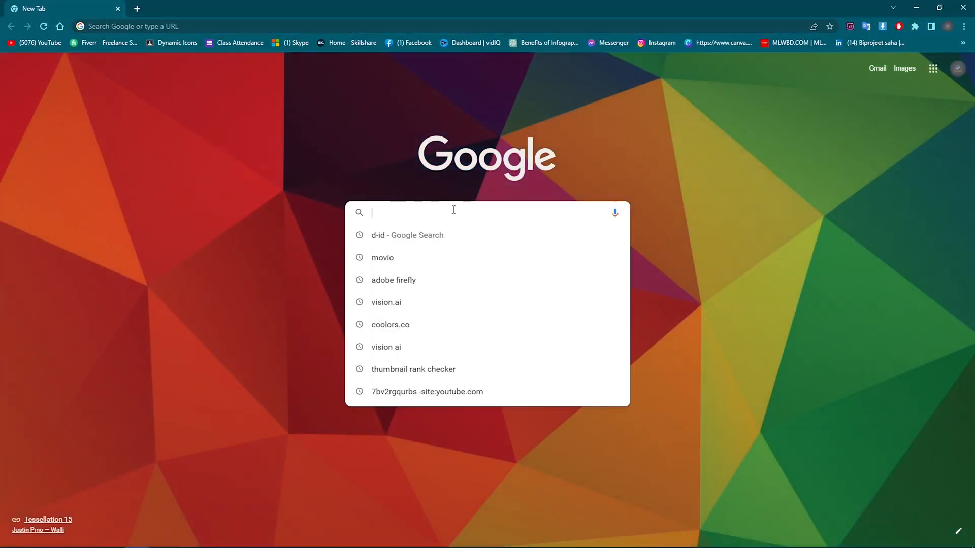
text(Movio ai)
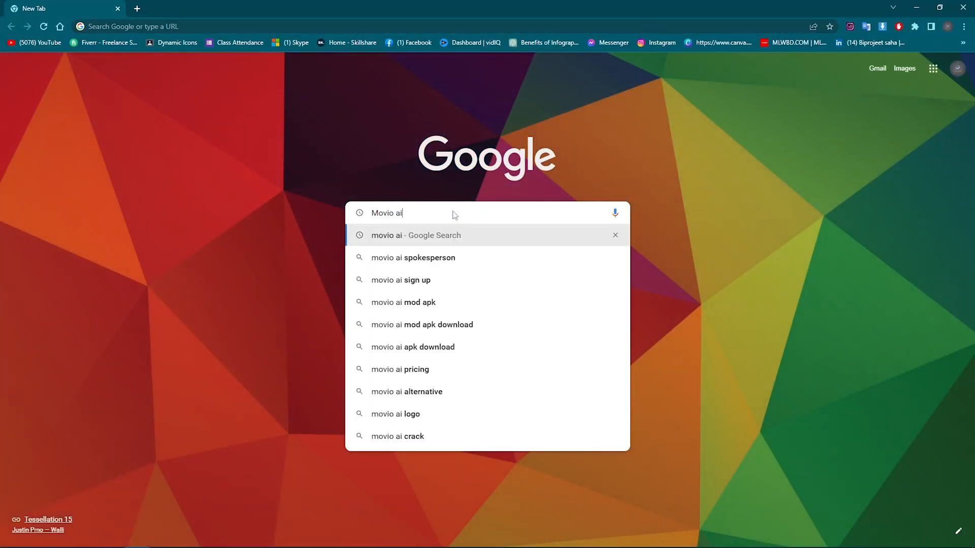
key(Return)
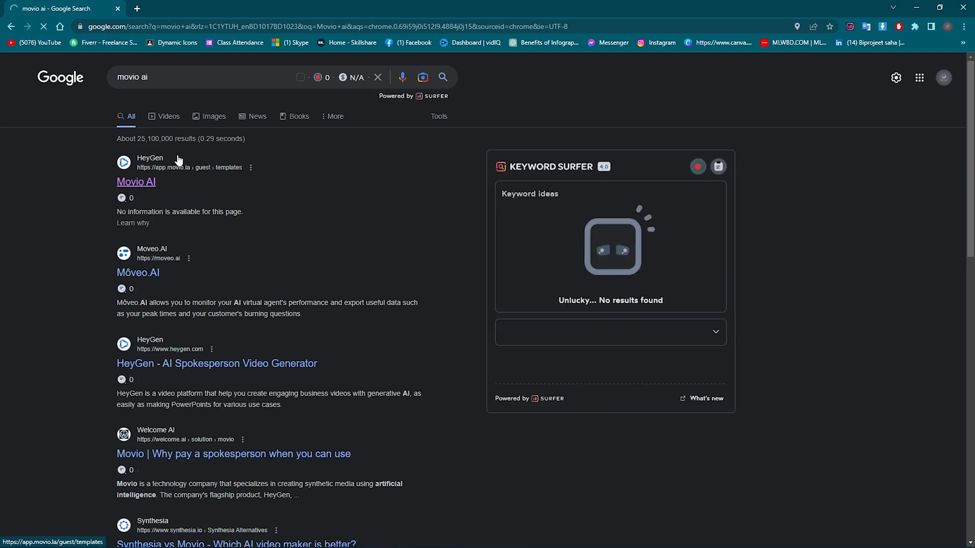
click(141, 185)
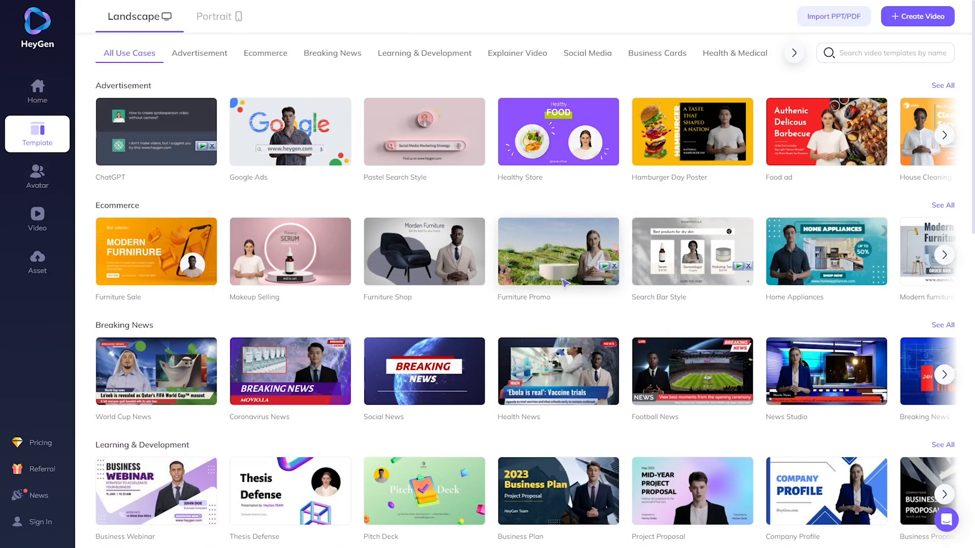
Step: Browse the landscape video templates across all use-case categories, including more of the Advertisement row
scroll(433, 251, down, 2)
scroll(481, 269, up, 2)
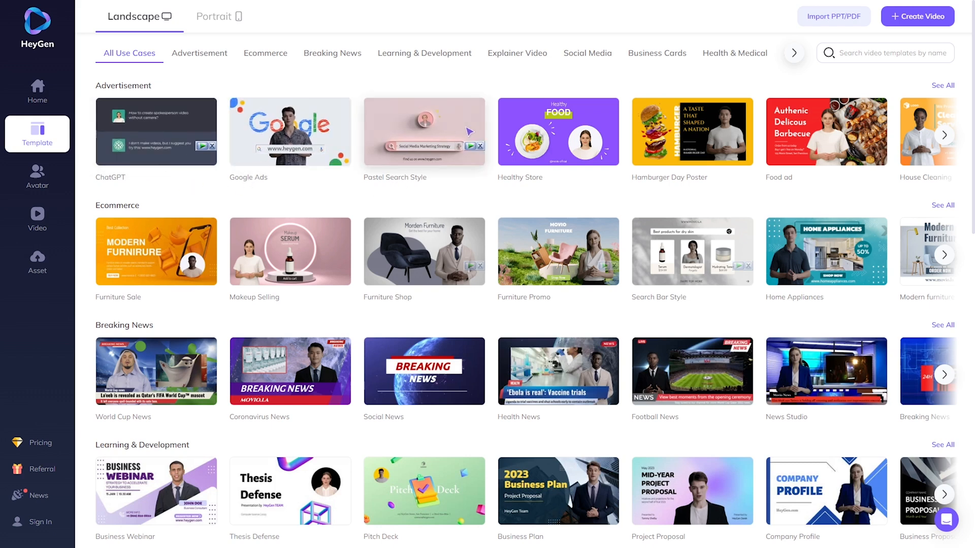
scroll(267, 317, down, 1)
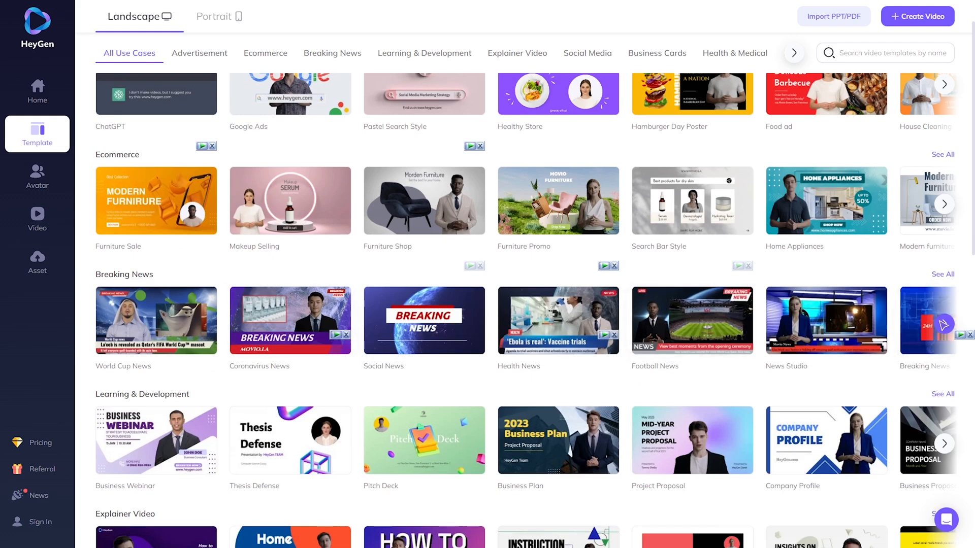
scroll(508, 305, down, 8)
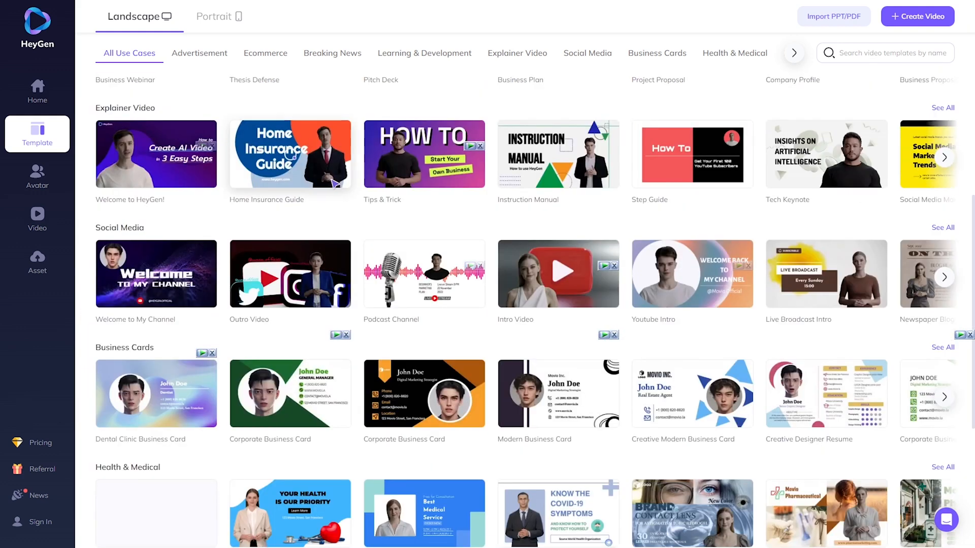
scroll(348, 383, down, 5)
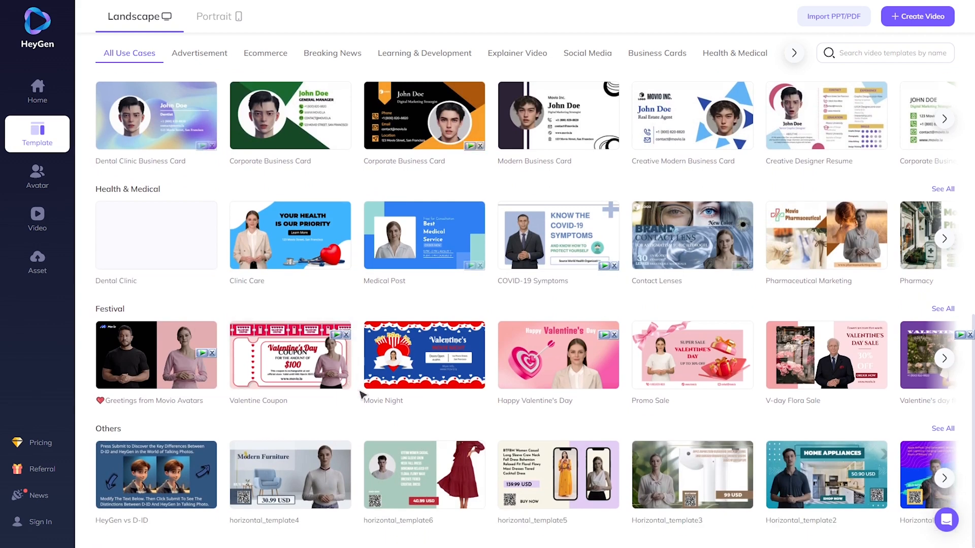
scroll(362, 394, up, 14)
click(944, 135)
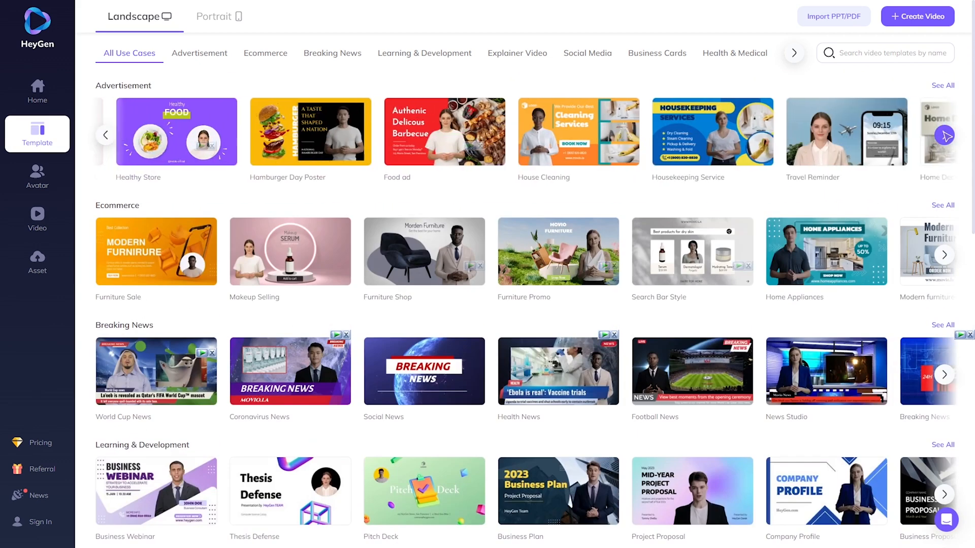
click(944, 135)
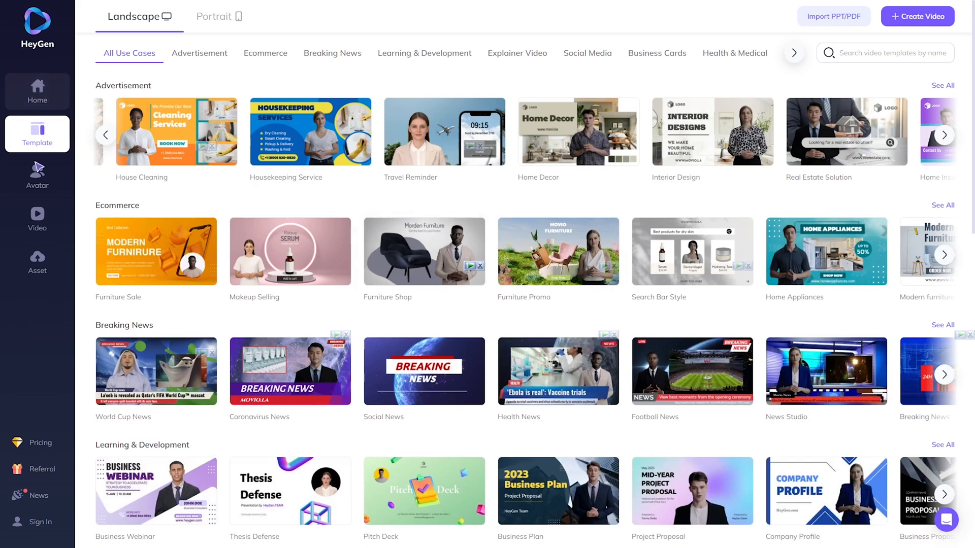
Step: Open the avatar page and look through the Avatar Pro library
click(39, 191)
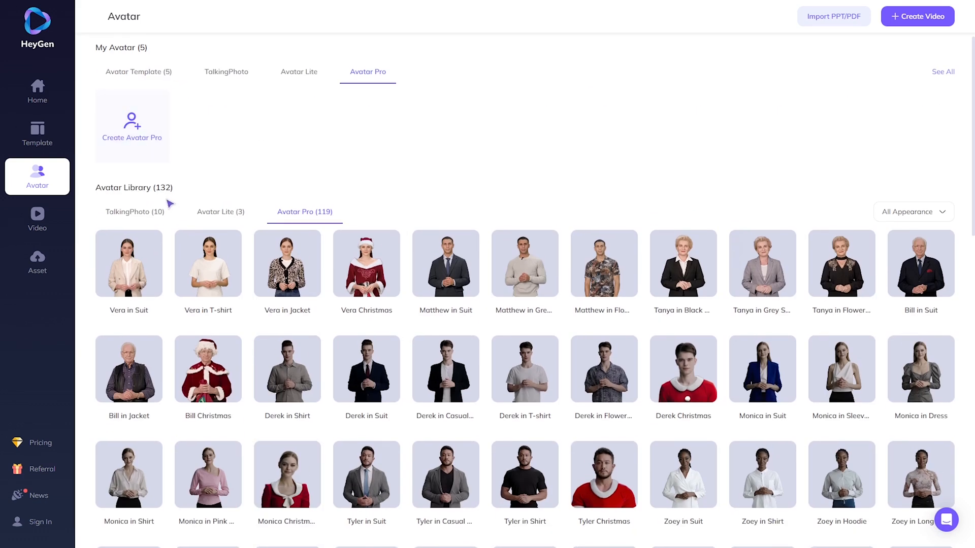
scroll(436, 200, down, 5)
scroll(604, 218, up, 4)
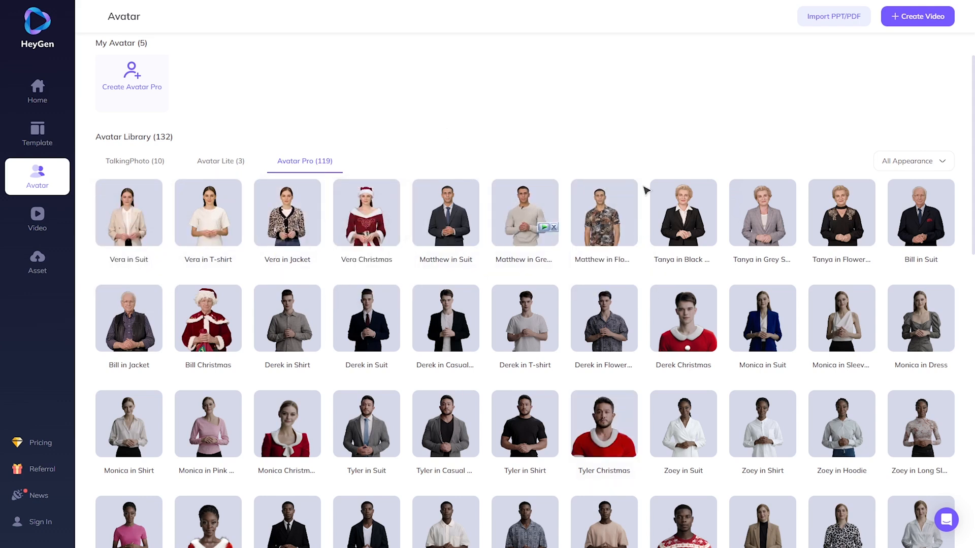
scroll(644, 190, down, 3)
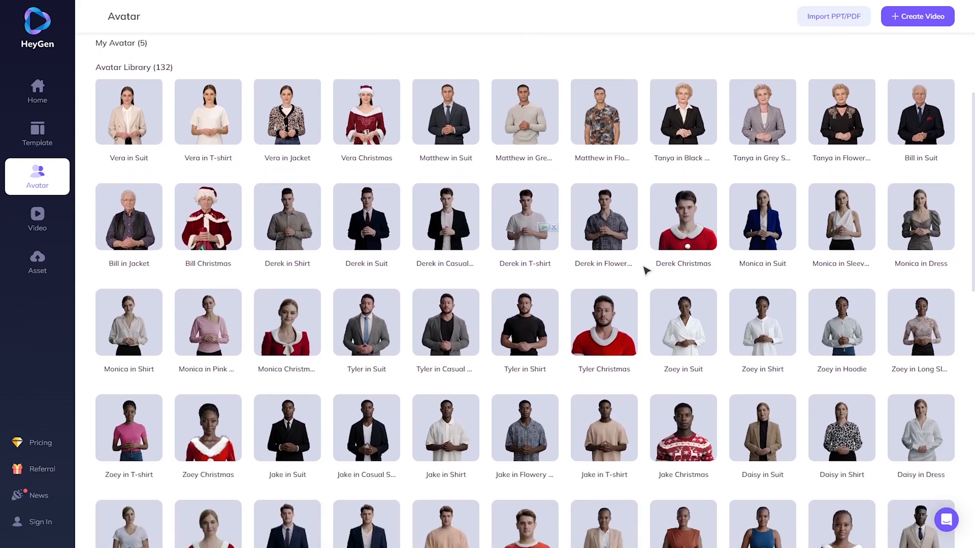
mouse_move(749, 196)
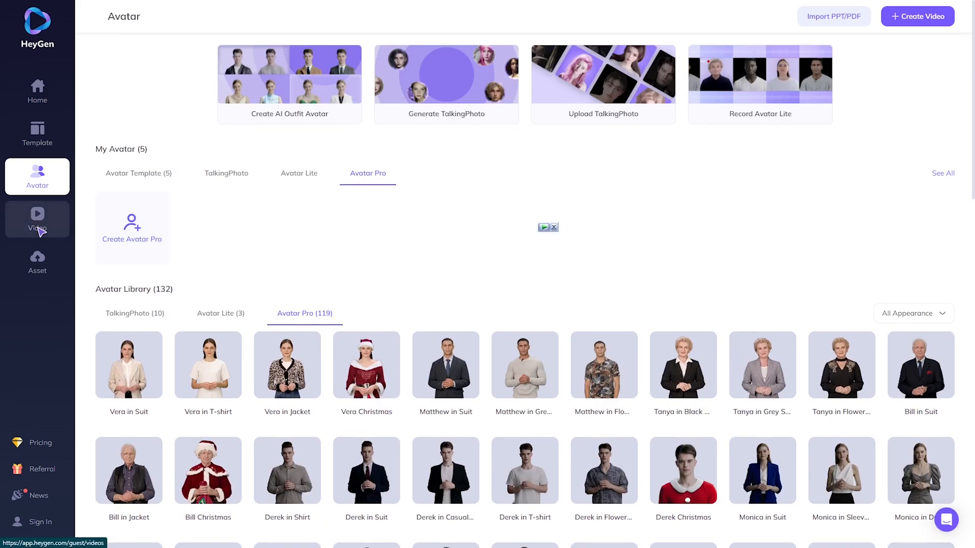
scroll(685, 224, down, 6)
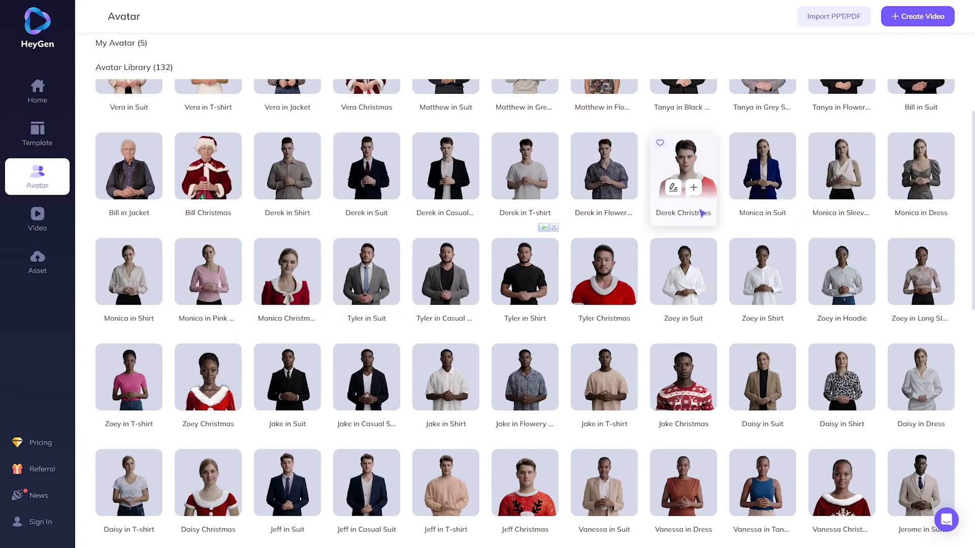
scroll(767, 223, up, 2)
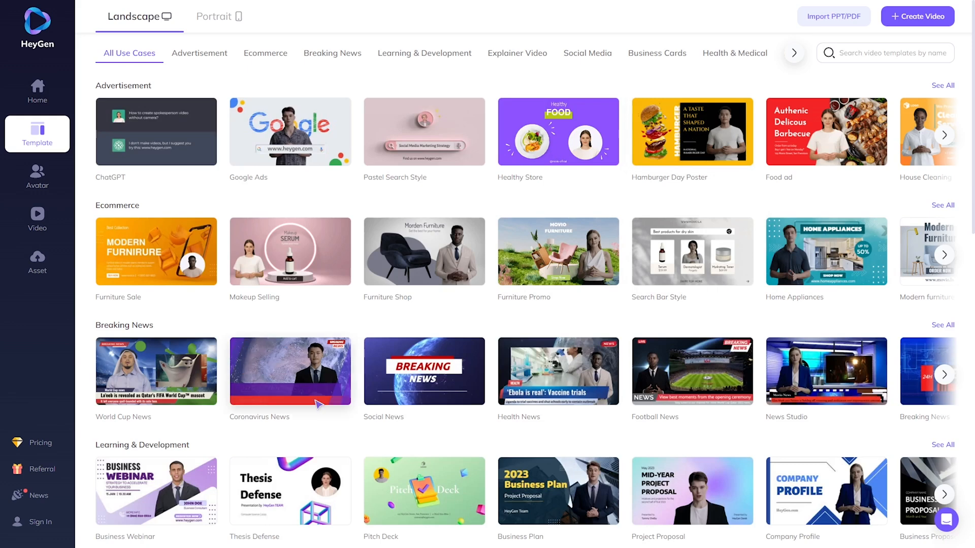
Step: Look over the landscape templates and create a new video in Landscape format
scroll(685, 361, down, 3)
scroll(686, 361, up, 3)
click(920, 20)
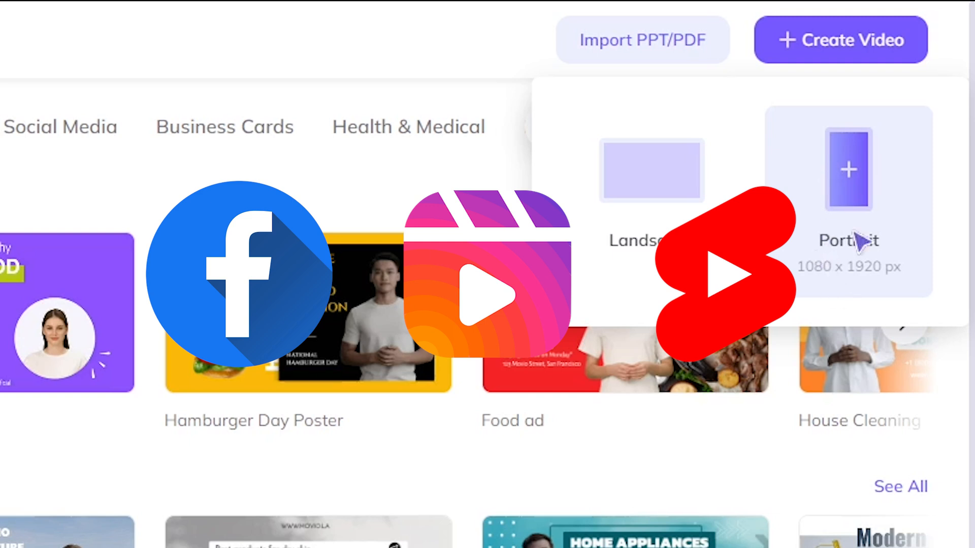
click(604, 149)
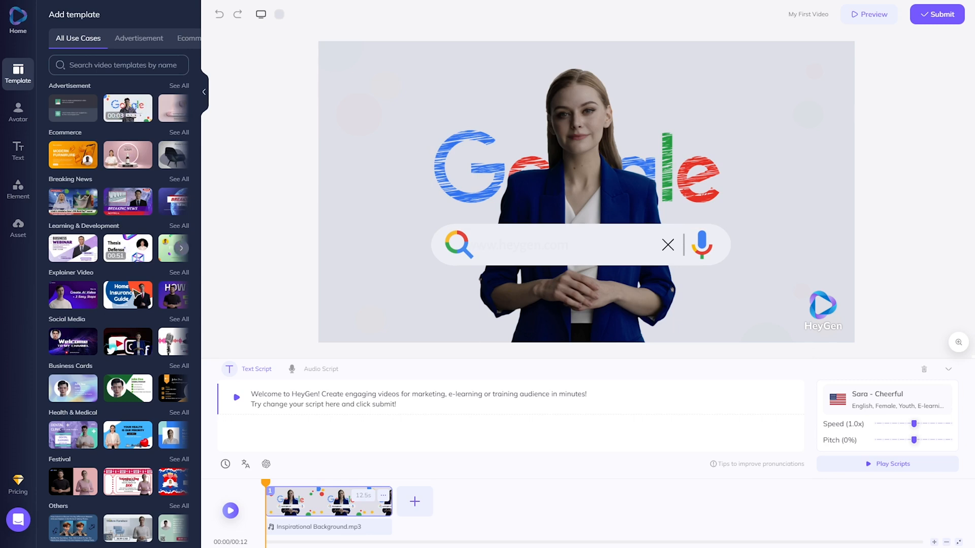
Step: Add the ChatGPT template from the Advertisement category as a second scene and scrub through it
click(181, 108)
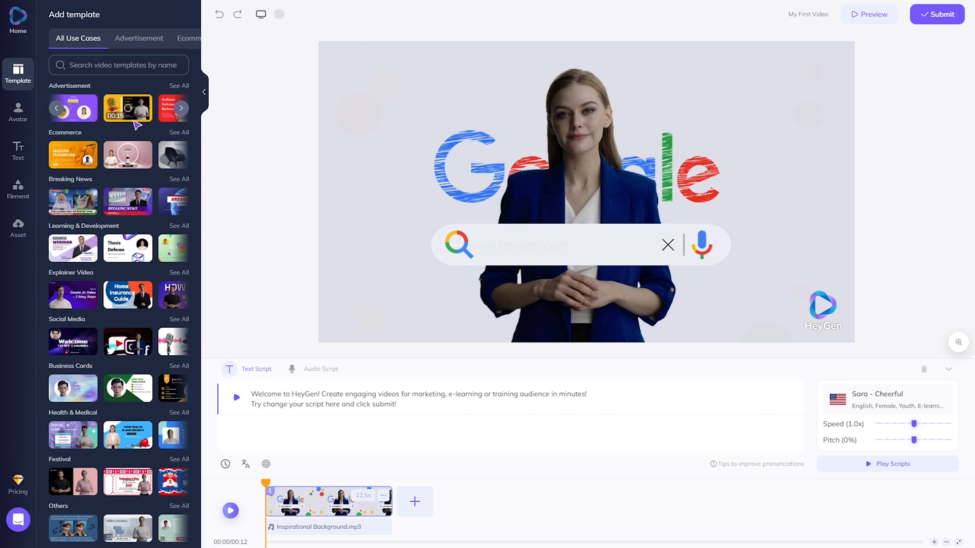
click(61, 100)
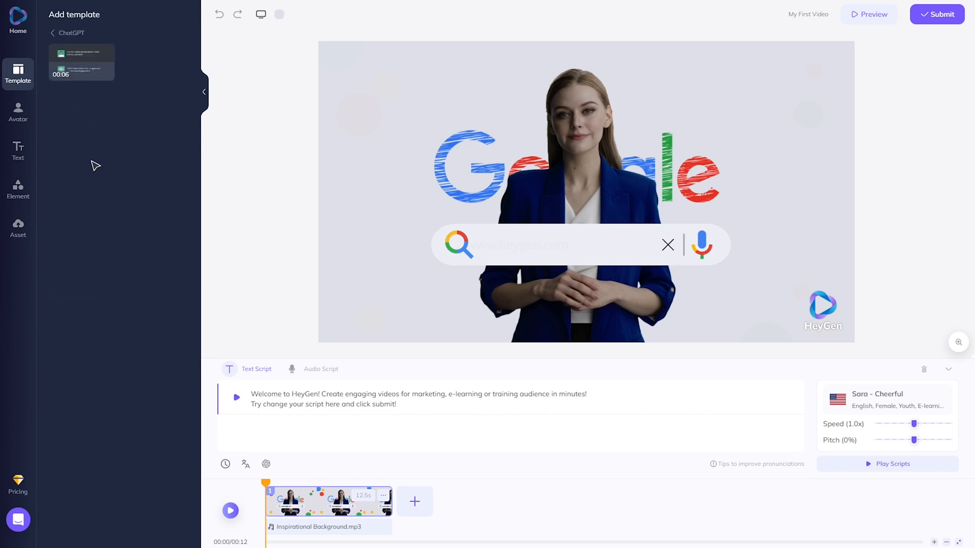
click(81, 71)
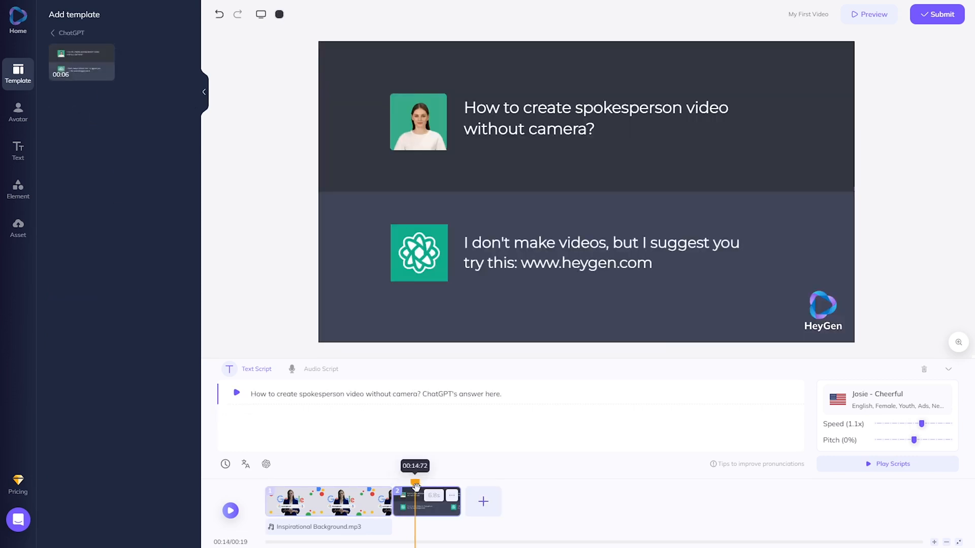
drag(461, 482, 421, 507)
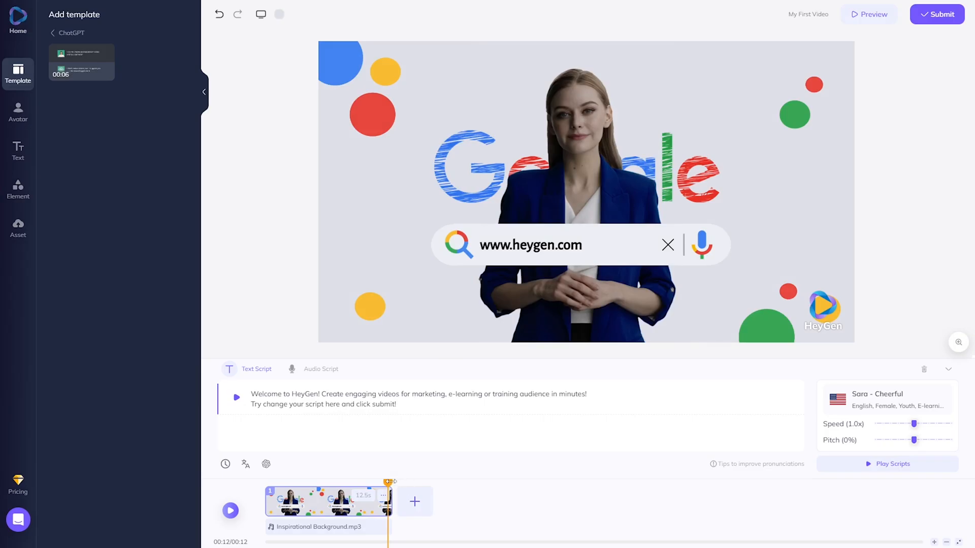
Step: Delete the search bar graphic with its magnifier, X and microphone icons from the start of the Google scene
drag(391, 481, 222, 488)
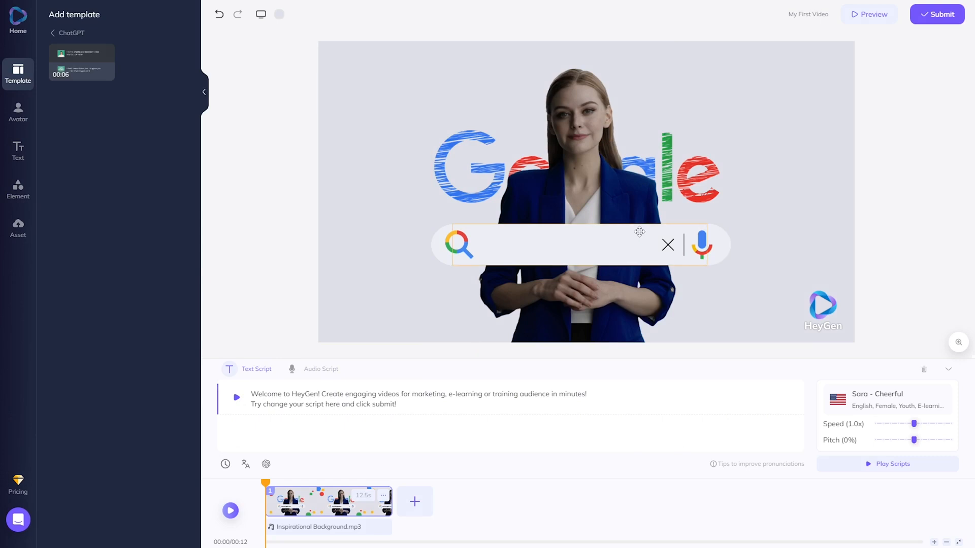
click(668, 245)
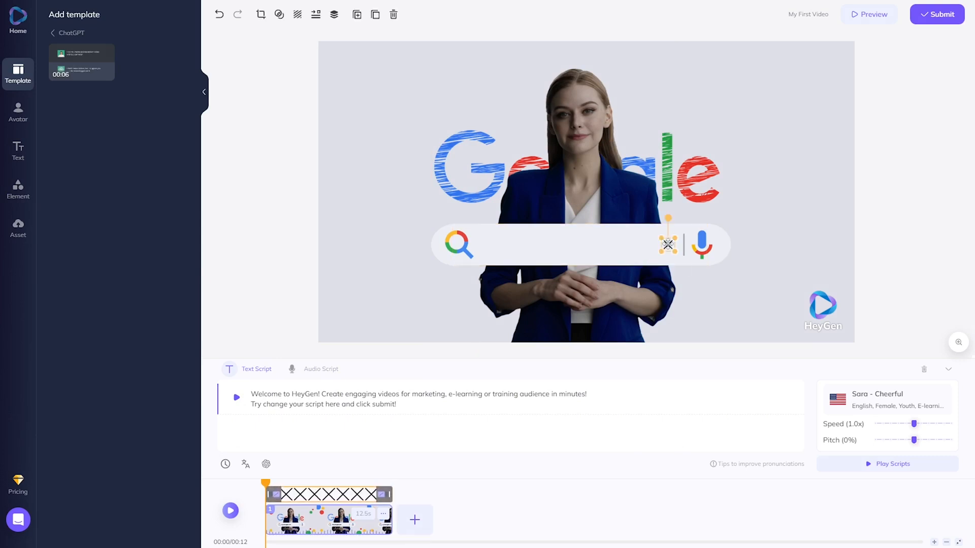
key(Delete)
click(702, 246)
key(Delete)
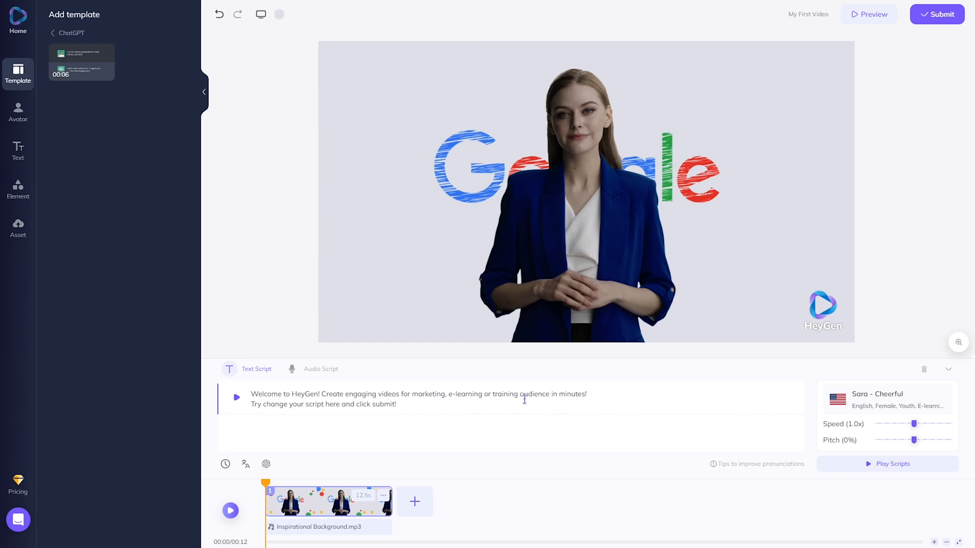
Step: Play the beginning of the Google scene as a preview and return the playhead to 00:00
key(space)
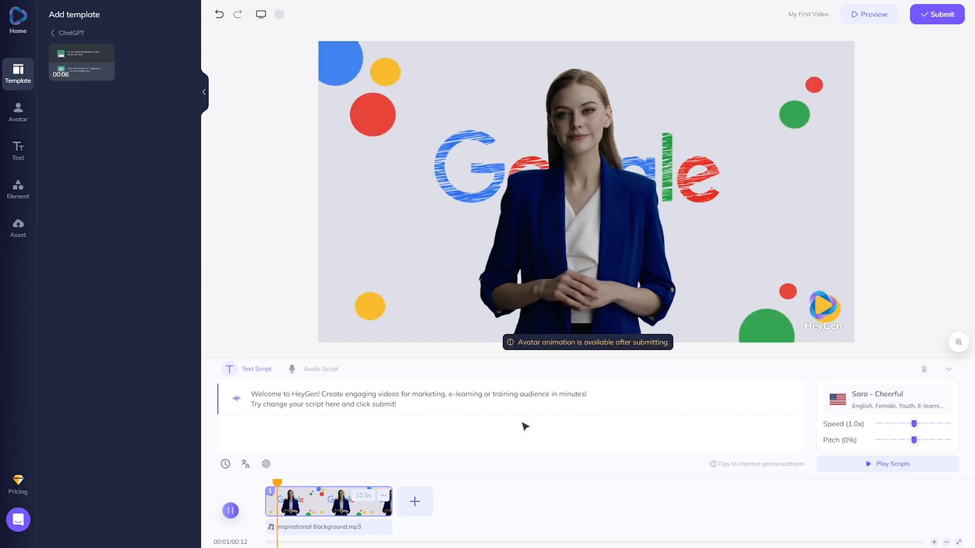
key(space)
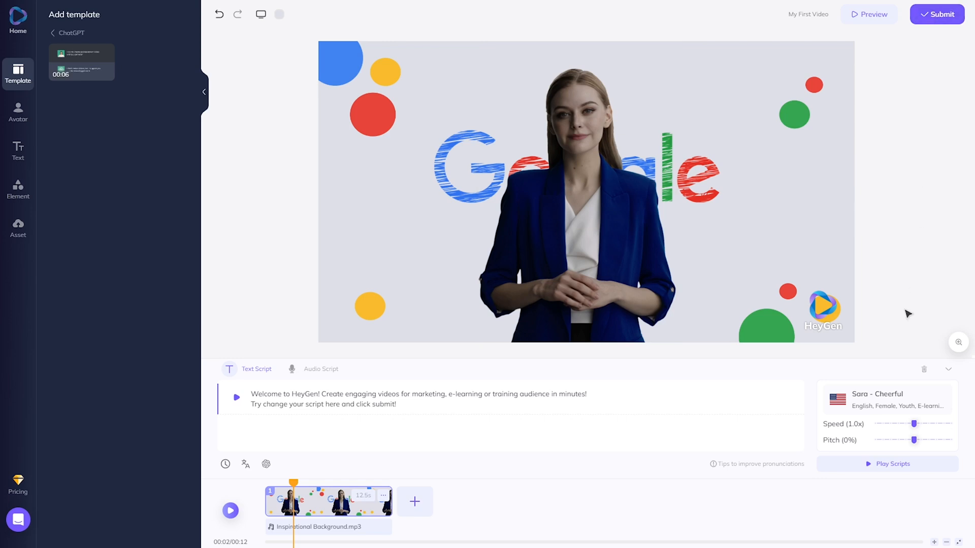
drag(290, 482, 264, 484)
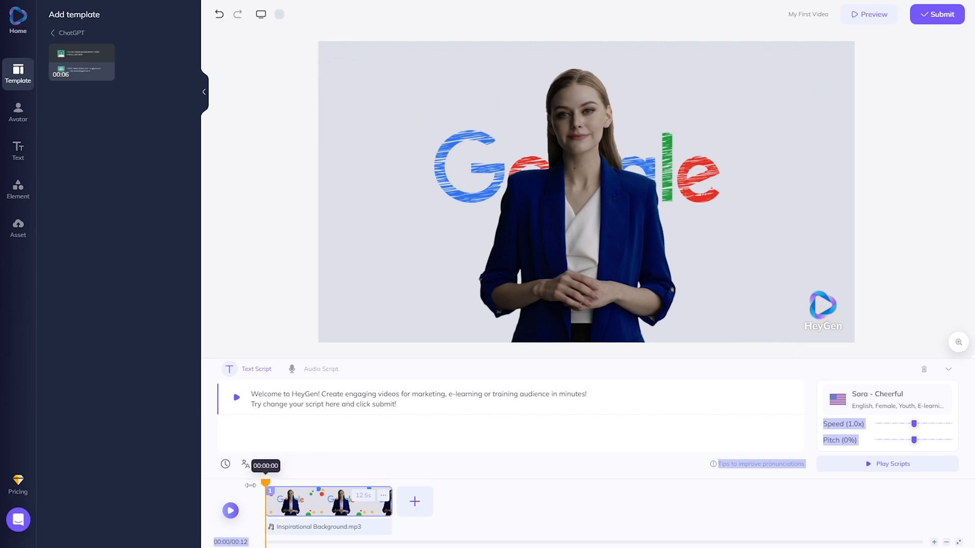
Step: Replace the scene's presenter with the Monica avatar in the white sleeveless top from the Avatar Pro library
click(11, 122)
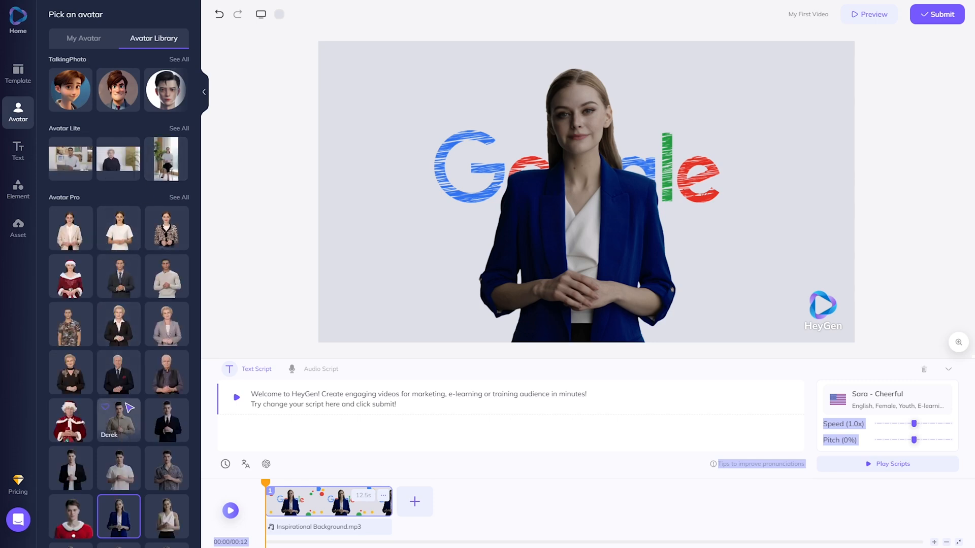
scroll(119, 356, down, 3)
click(165, 378)
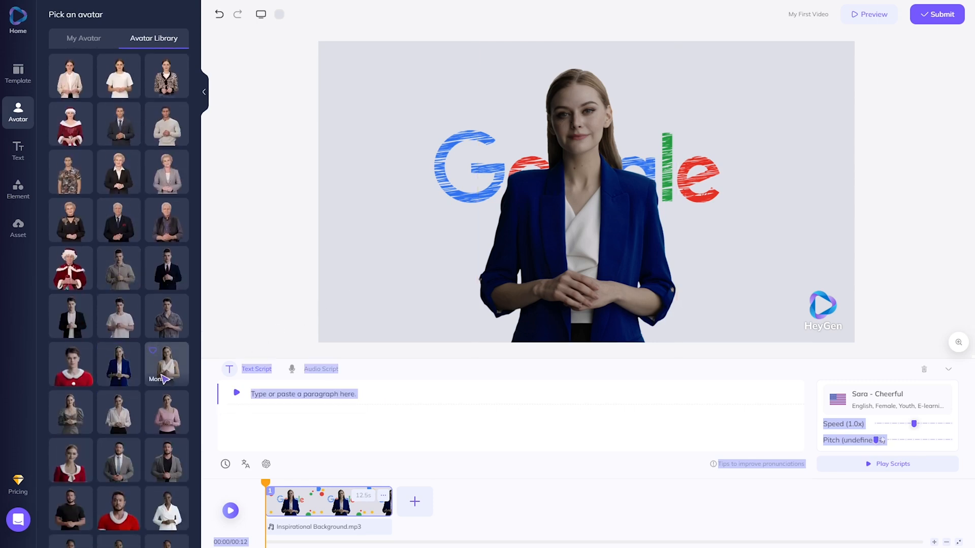
click(118, 408)
scroll(153, 355, down, 1)
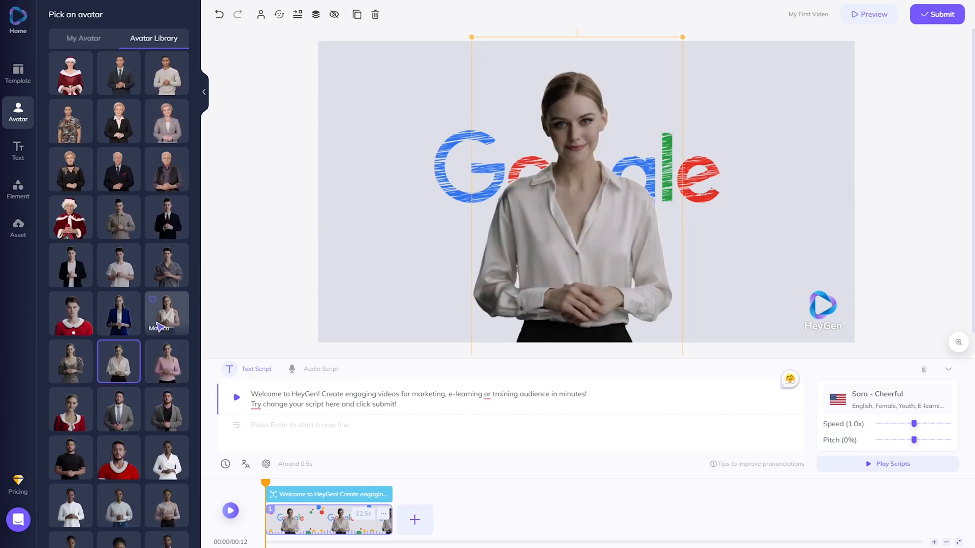
scroll(159, 327, down, 1)
scroll(160, 326, up, 4)
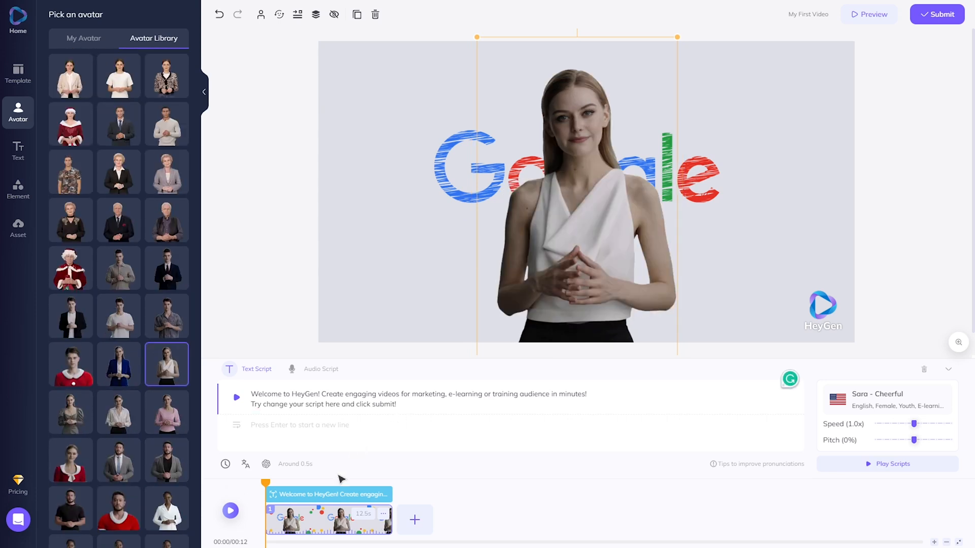
Step: Remove the coloured circles and the Google logo from the scene at 00:03, leaving the presenter on the plain background
click(29, 192)
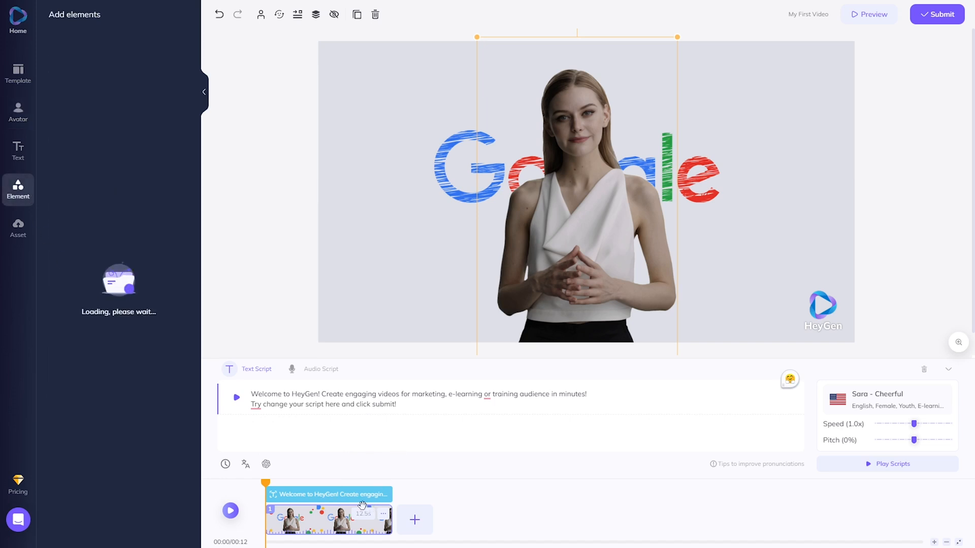
drag(274, 485, 305, 484)
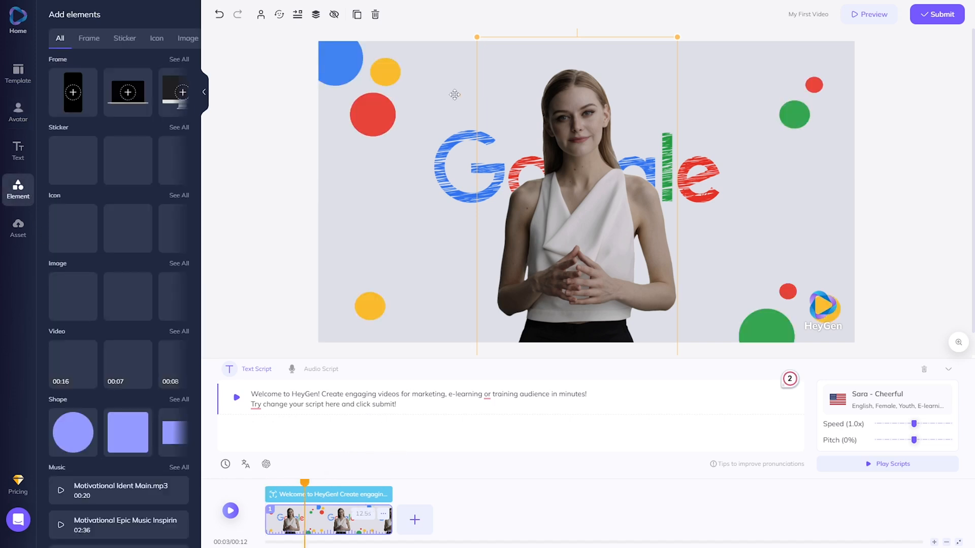
click(379, 110)
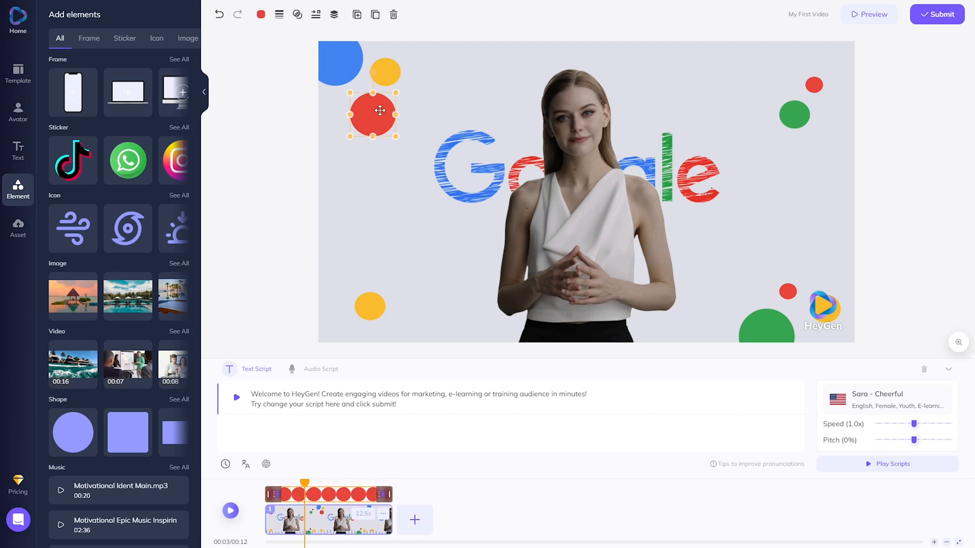
key(Delete)
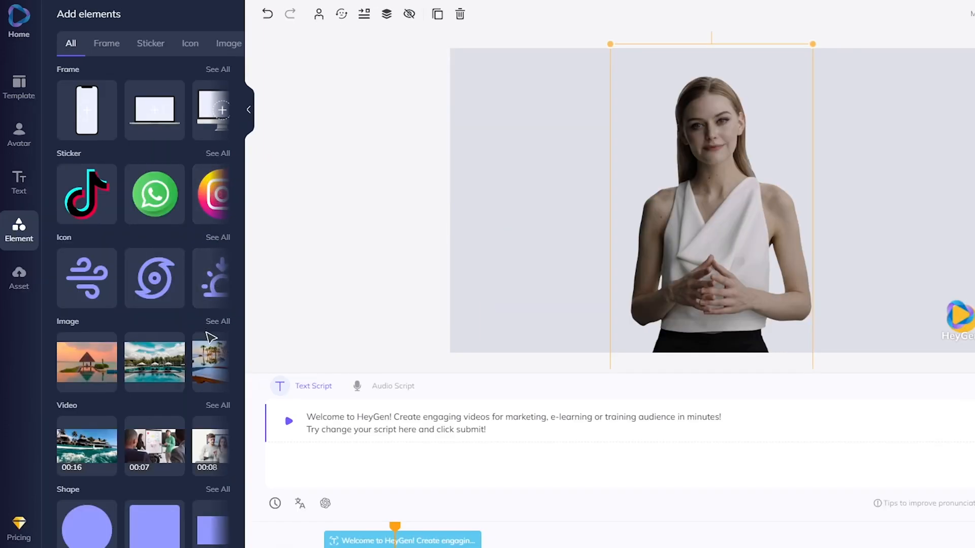
Step: Browse the image elements and search them for "solid color" to examine possible scene backgrounds
scroll(200, 305, down, 1)
scroll(171, 223, down, 1)
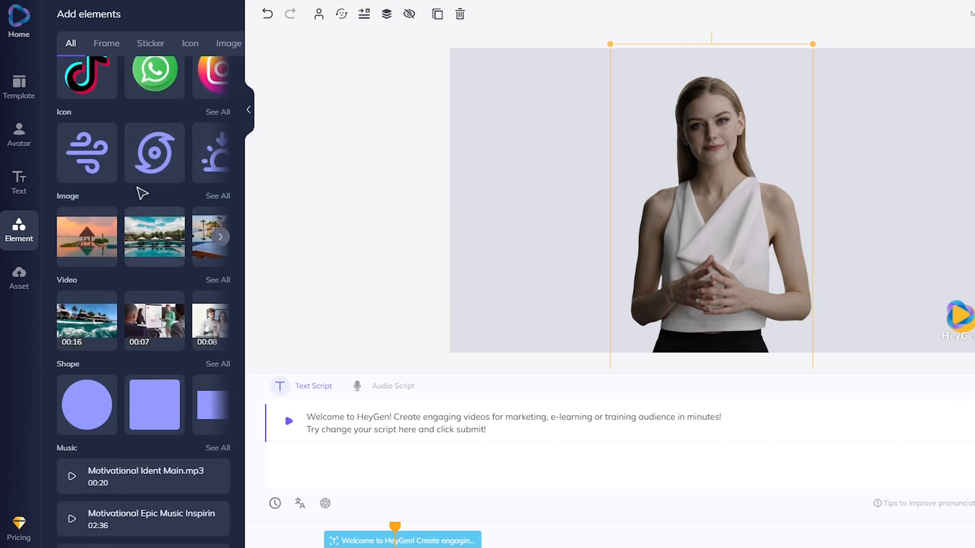
click(219, 198)
scroll(204, 218, down, 10)
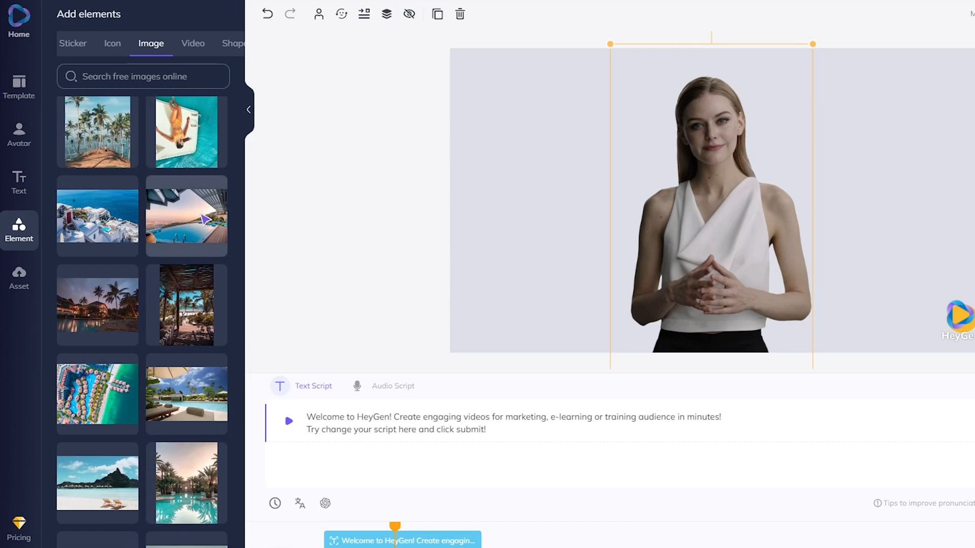
scroll(193, 241, down, 10)
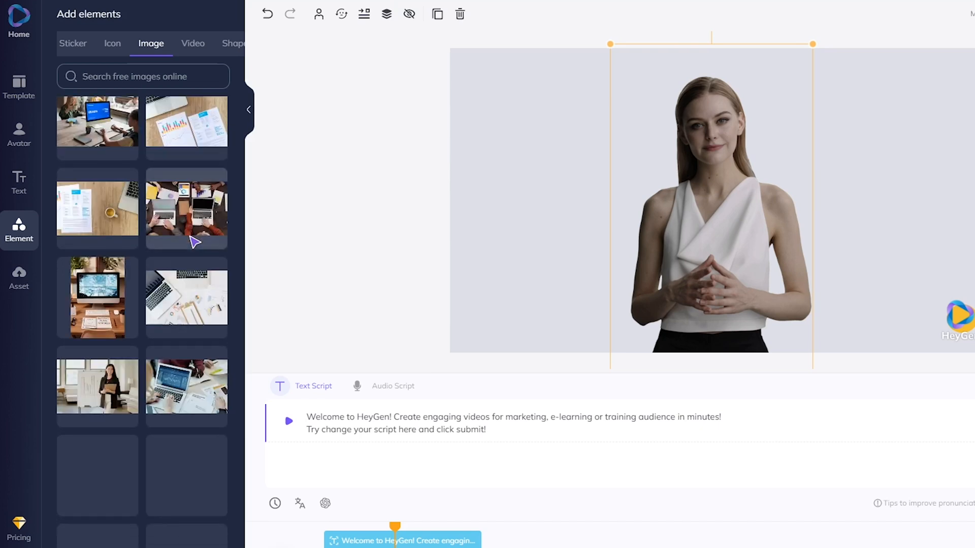
scroll(194, 242, down, 4)
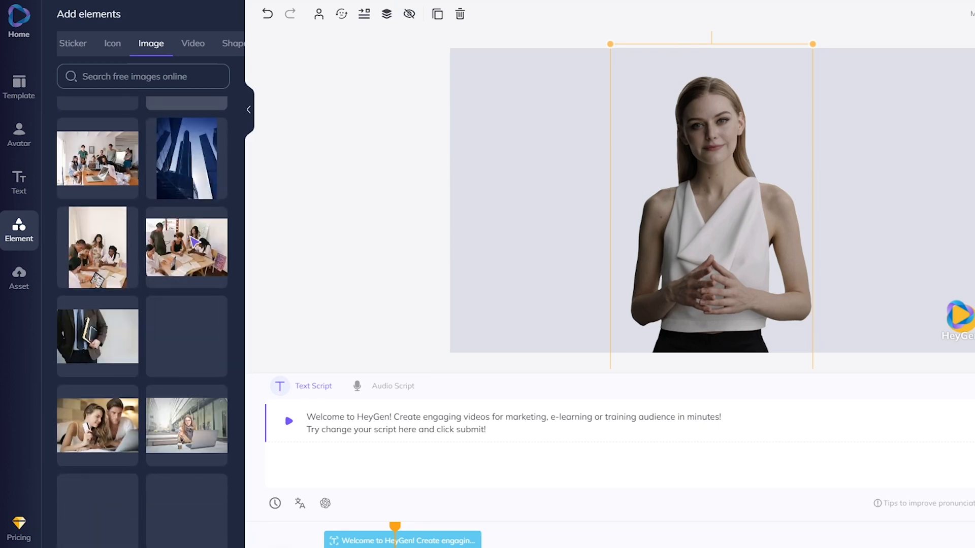
scroll(194, 241, up, 10)
text(solid color)
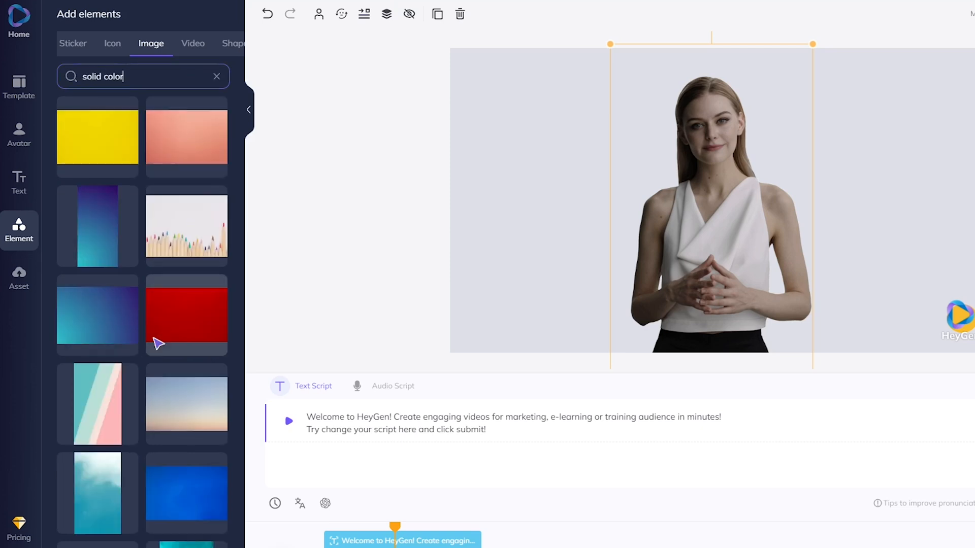
scroll(155, 349, down, 10)
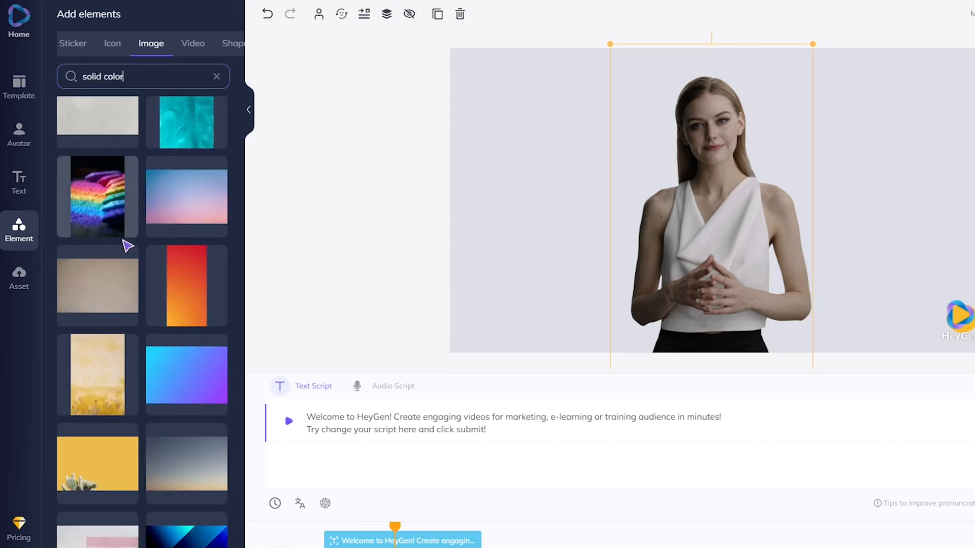
scroll(176, 297, down, 6)
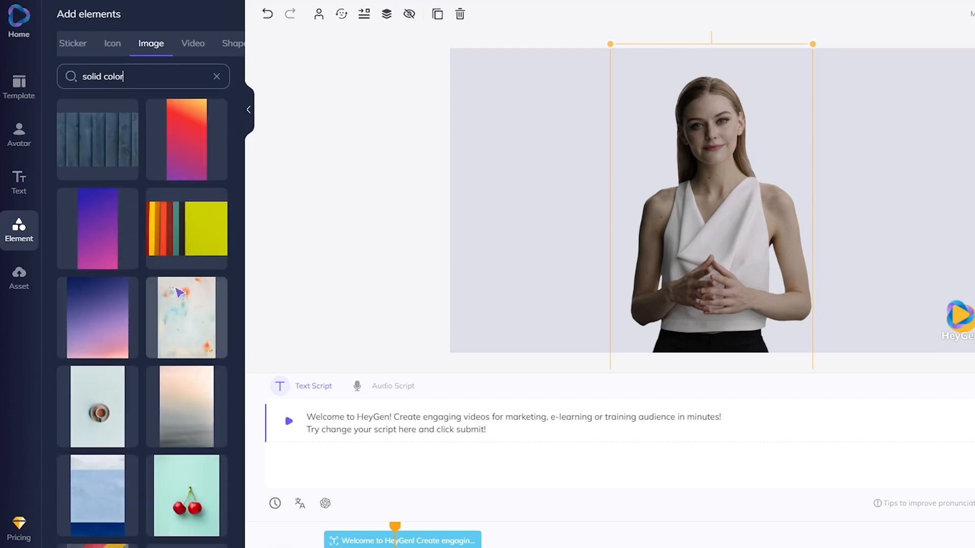
Step: Search the images for "studio" and set the photo studio picture with softboxes as the scene background
click(217, 76)
text(studio)
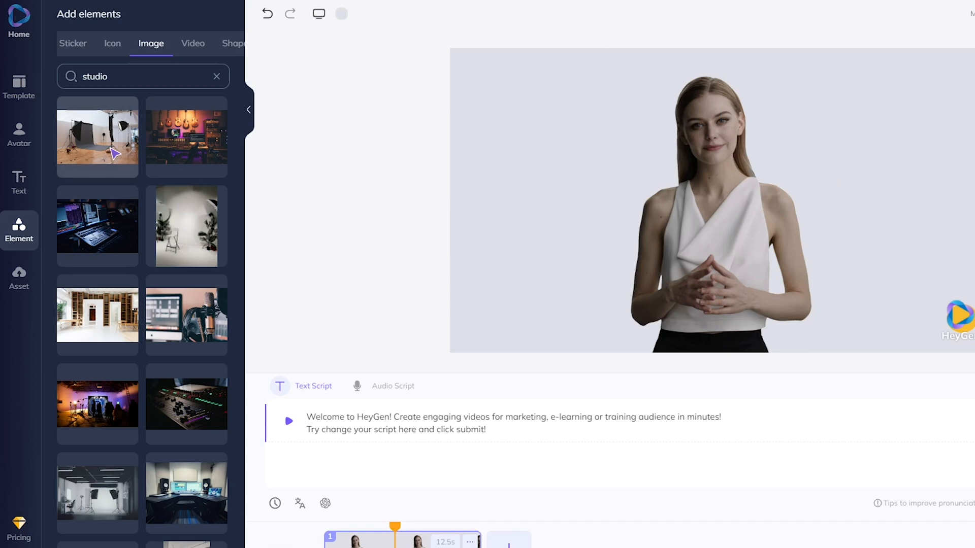
drag(111, 148, 584, 193)
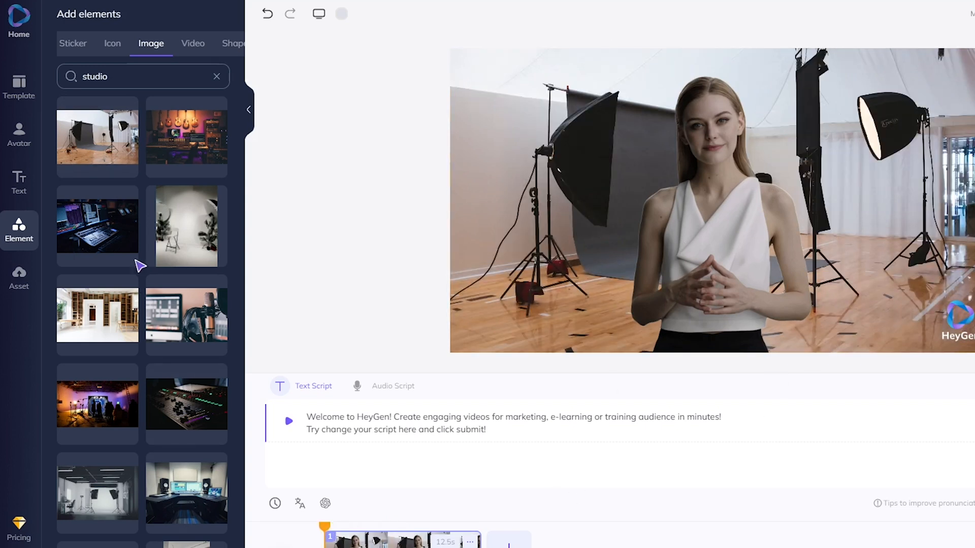
Step: Look through the sticker element categories
scroll(139, 282, down, 14)
click(67, 53)
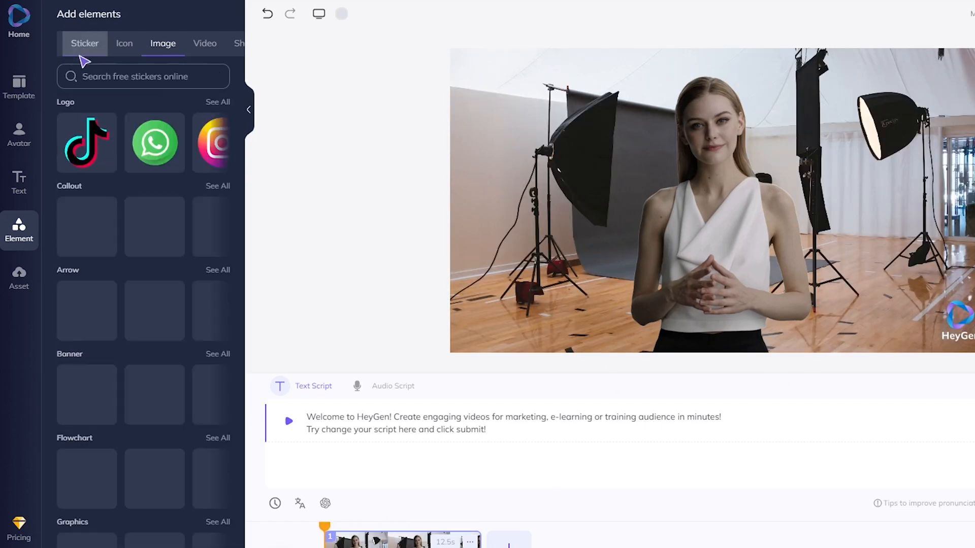
scroll(138, 305, down, 6)
scroll(138, 305, down, 10)
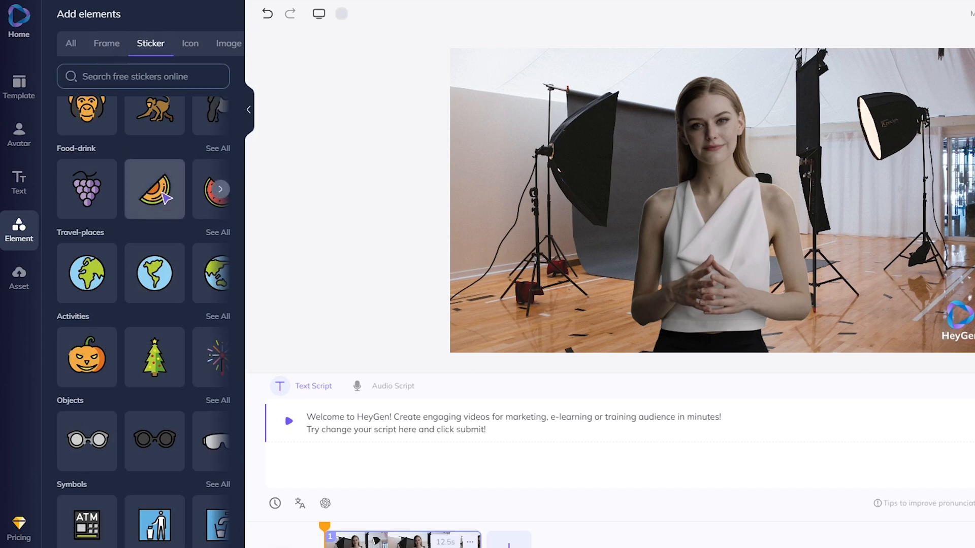
scroll(176, 169, down, 4)
scroll(148, 428, up, 18)
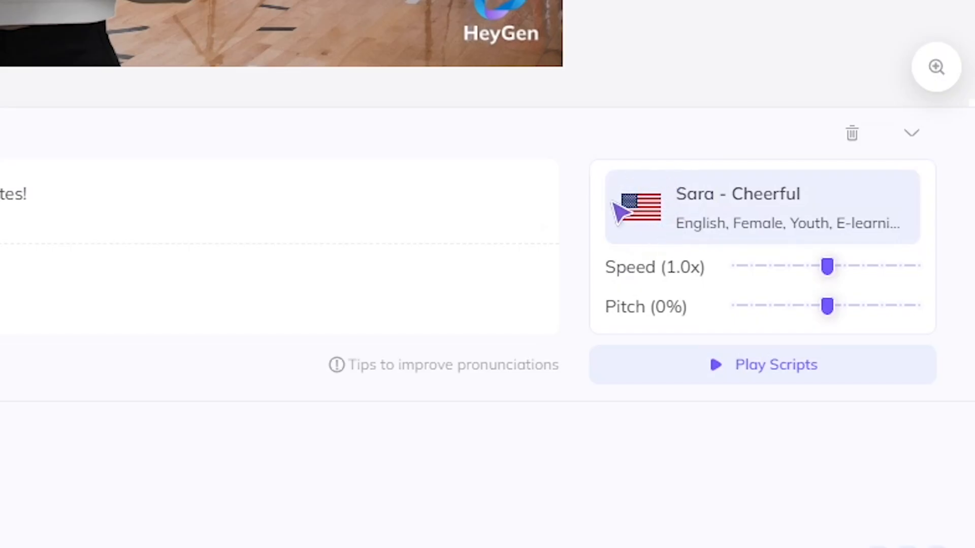
Step: Browse the AI voice library and filter it to Bangla voices of both genders
click(723, 210)
scroll(561, 295, down, 6)
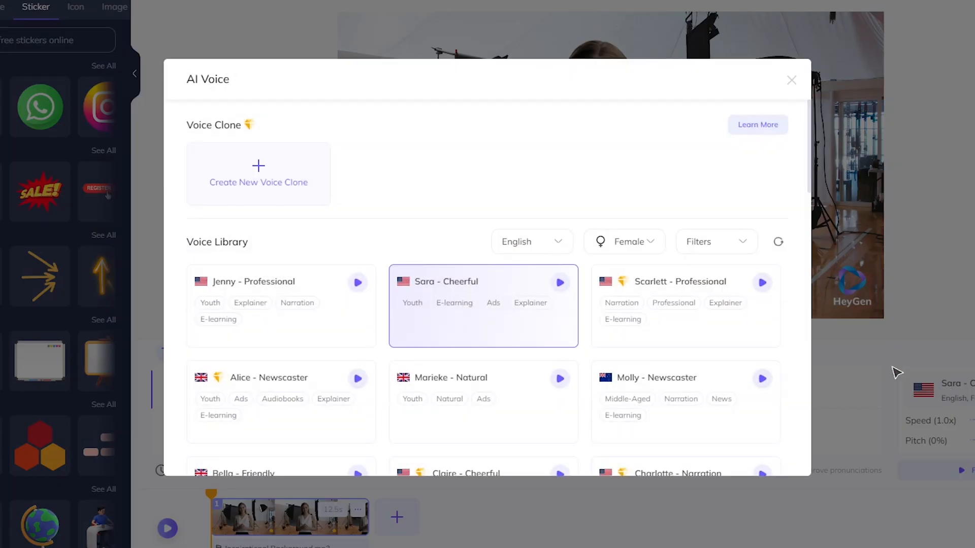
scroll(561, 293, down, 10)
scroll(543, 311, up, 5)
scroll(544, 311, down, 4)
scroll(544, 311, up, 10)
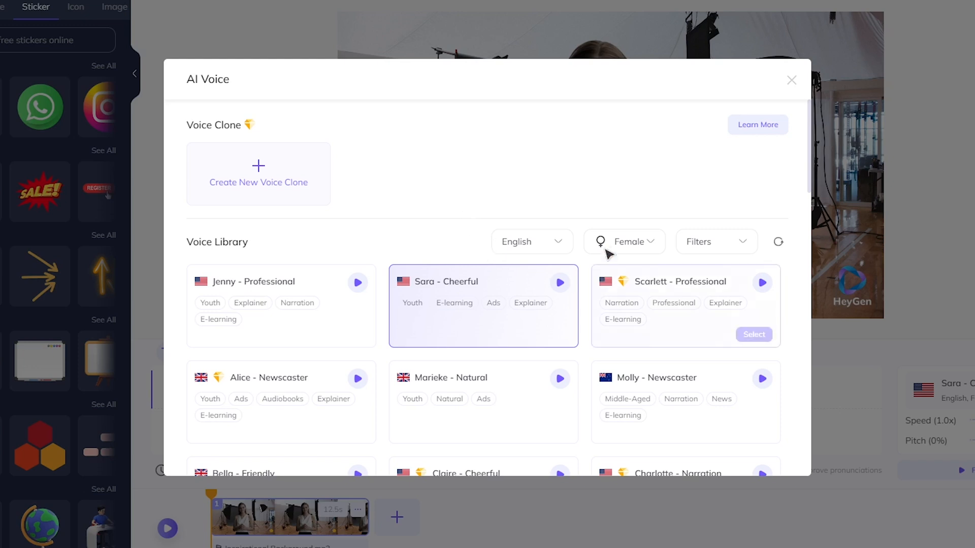
click(543, 251)
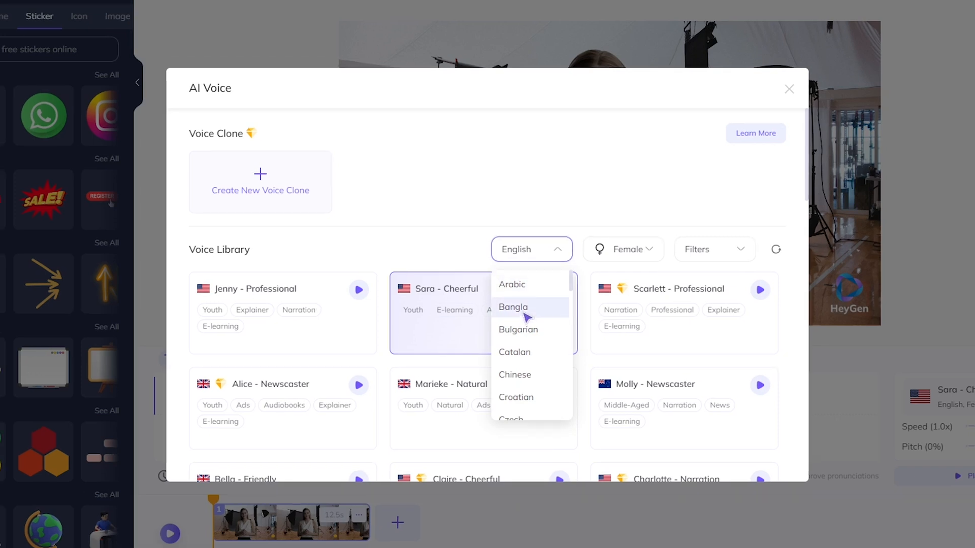
click(526, 316)
click(629, 258)
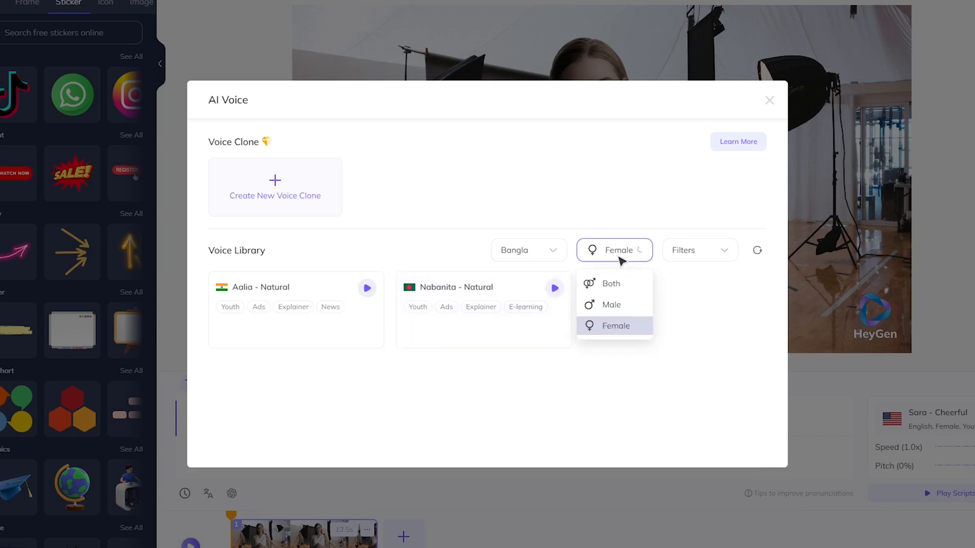
click(601, 291)
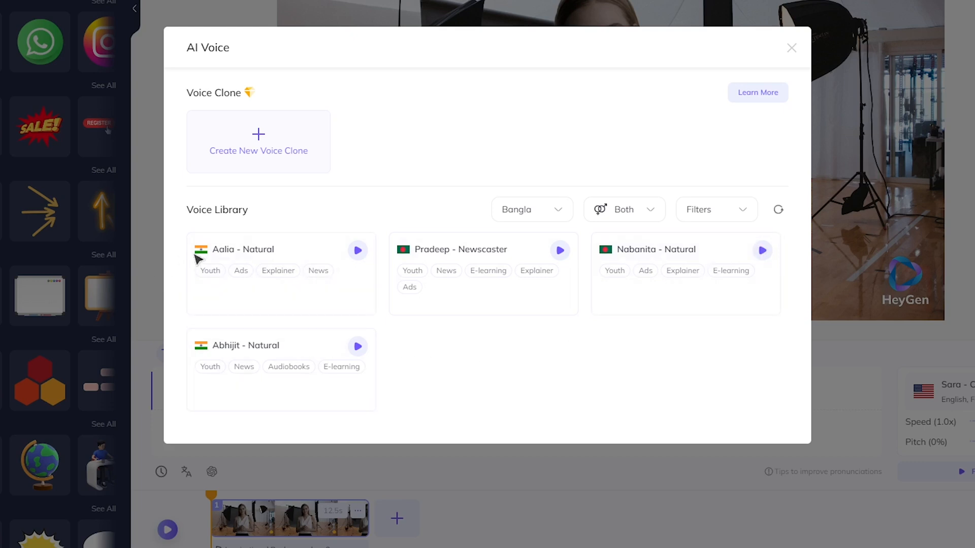
Step: Sample the Aalia and Abhijit voices and select Aalia - Natural as the presenter's voice
click(358, 250)
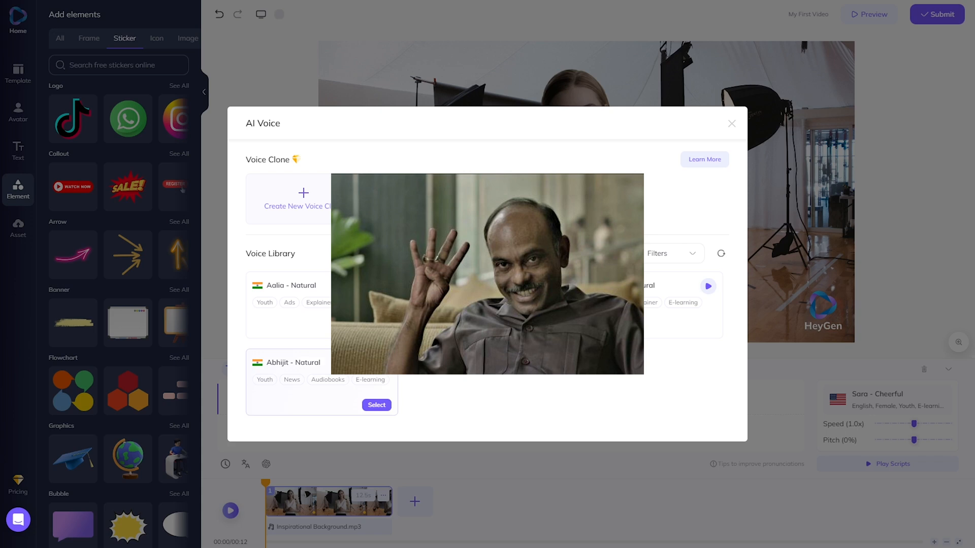
click(384, 366)
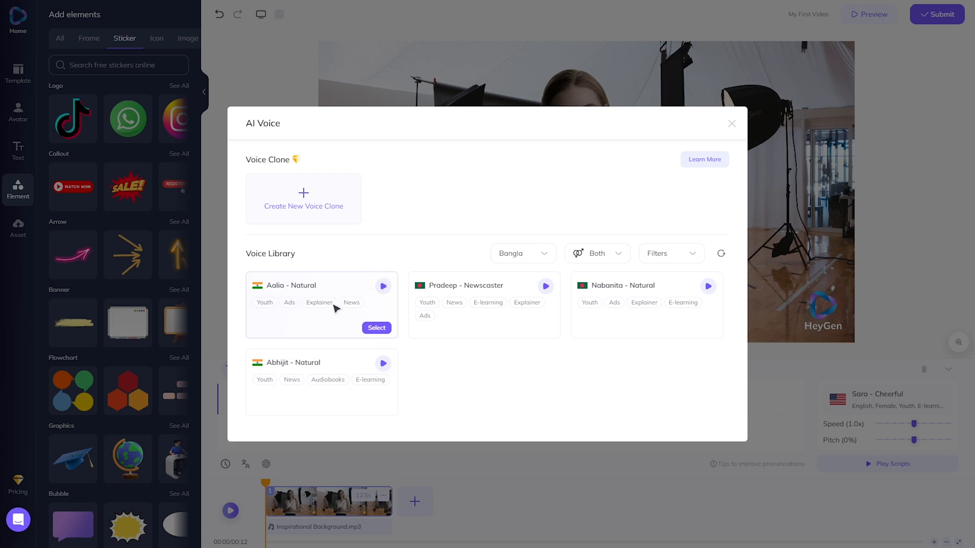
click(376, 327)
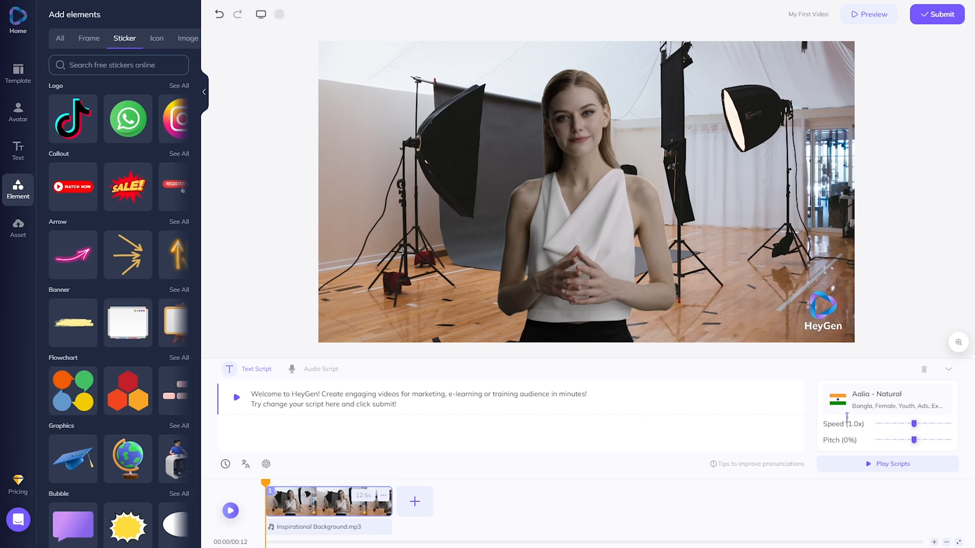
Step: Replace the text script with "হ্যালো, আশা করি ভালো আছেন। আমার চ্যানেলটাকে প্লিজ সাবস্ক্রাইব করুন।" and check the audio script's upload and record options
drag(411, 405, 254, 389)
text(হ্যালো, আশা করি ভালো আছেন। আমার চ্যানেলটাকে প্লিজ সাবস্ক্রাইব করুন।)
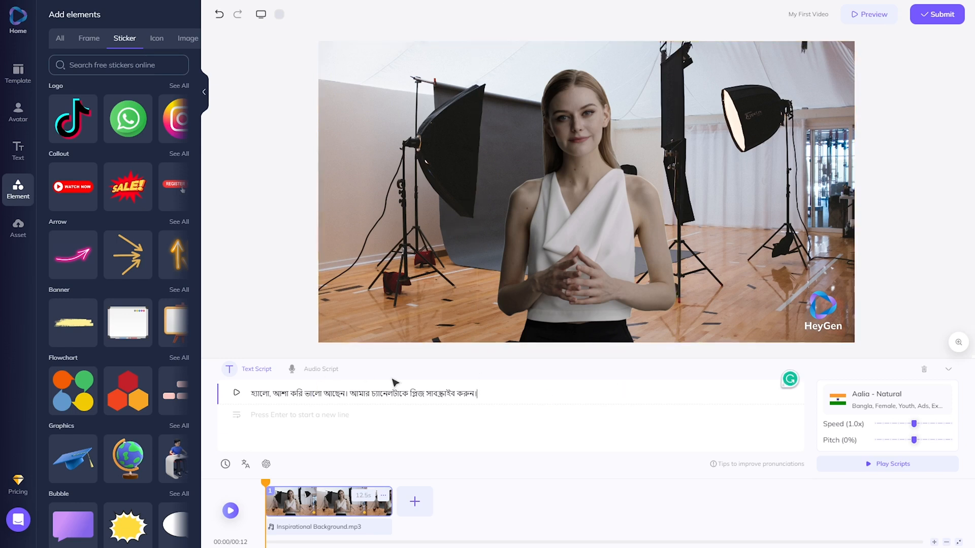
click(330, 371)
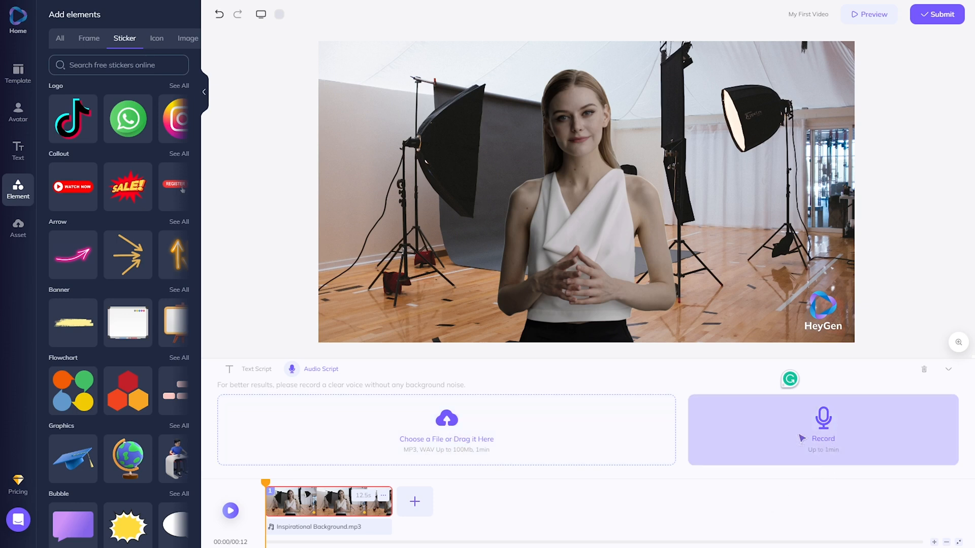
click(266, 372)
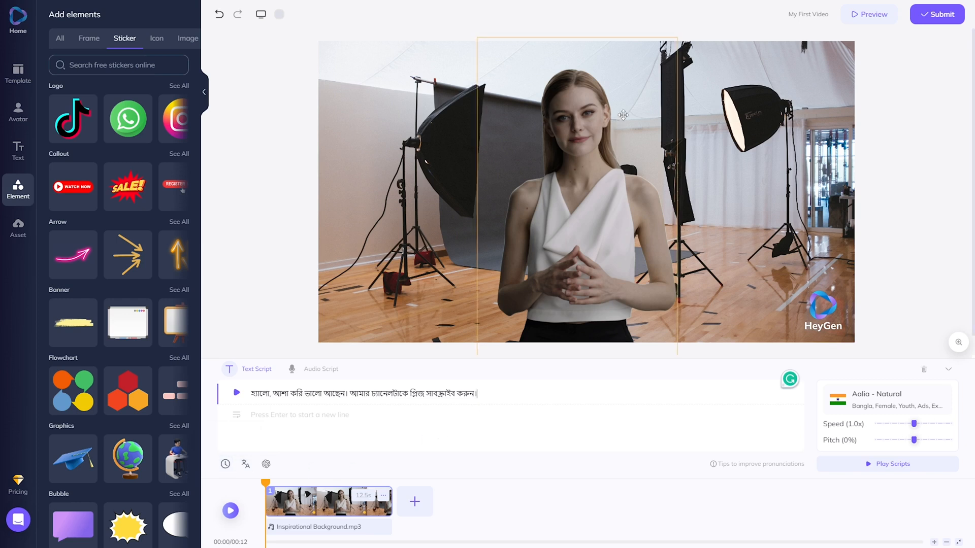
click(554, 427)
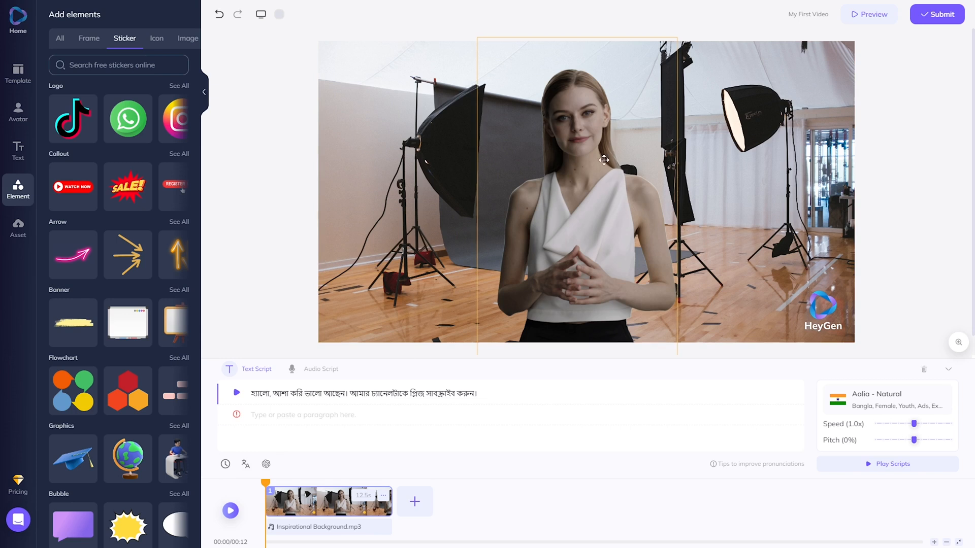
Step: Submit the video for production, signing up with a Google account and confirming the use of credits
click(941, 18)
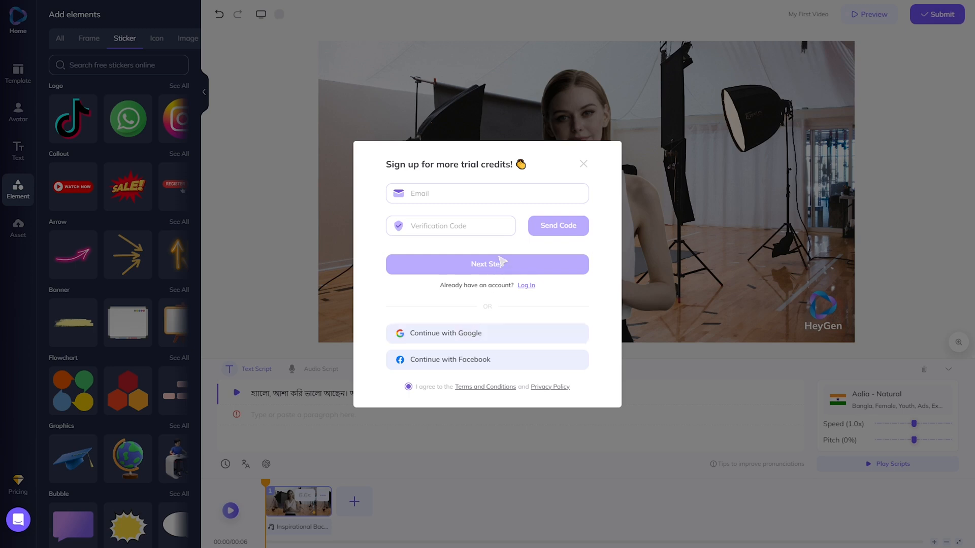
click(483, 333)
click(418, 333)
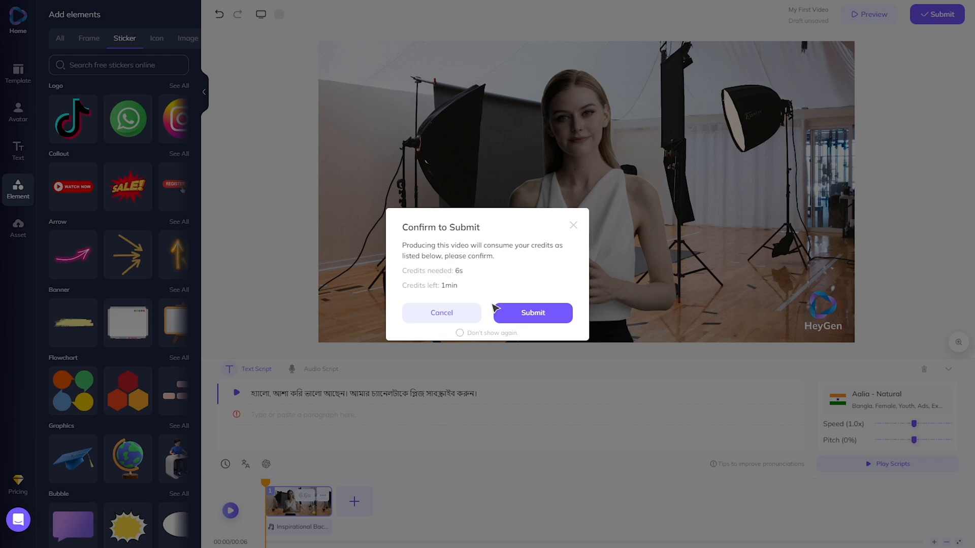
click(528, 314)
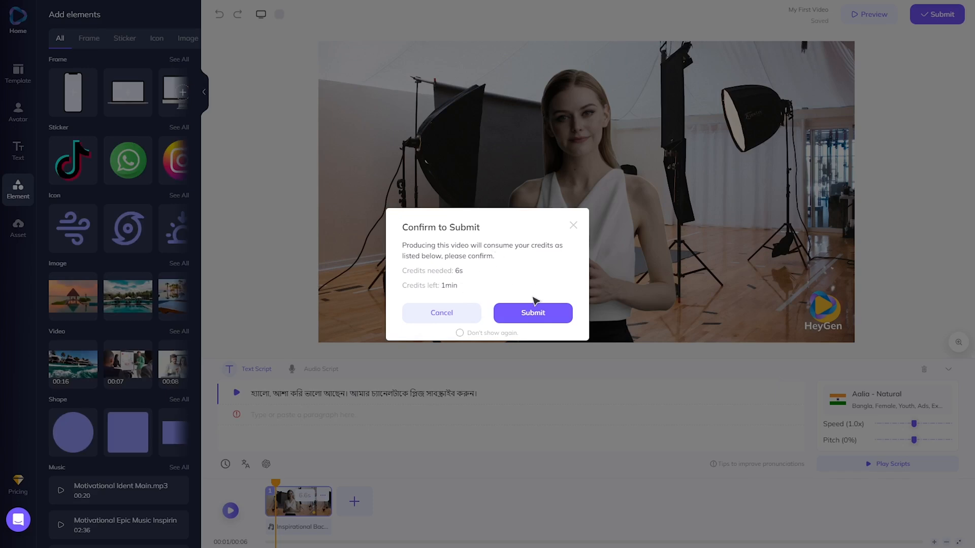
click(537, 314)
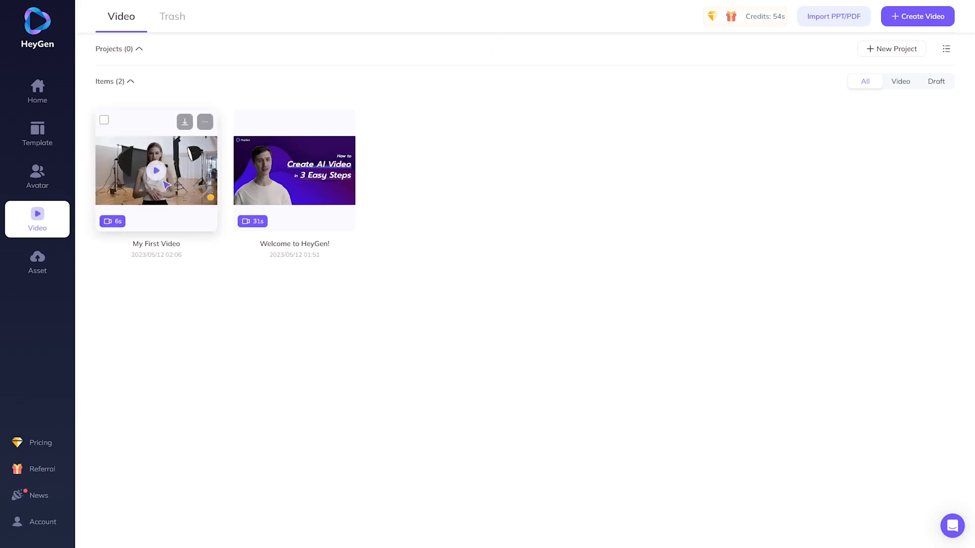
Step: Play the finished My First Video and download the original as D:\Movies\My First Video.mp4
click(159, 175)
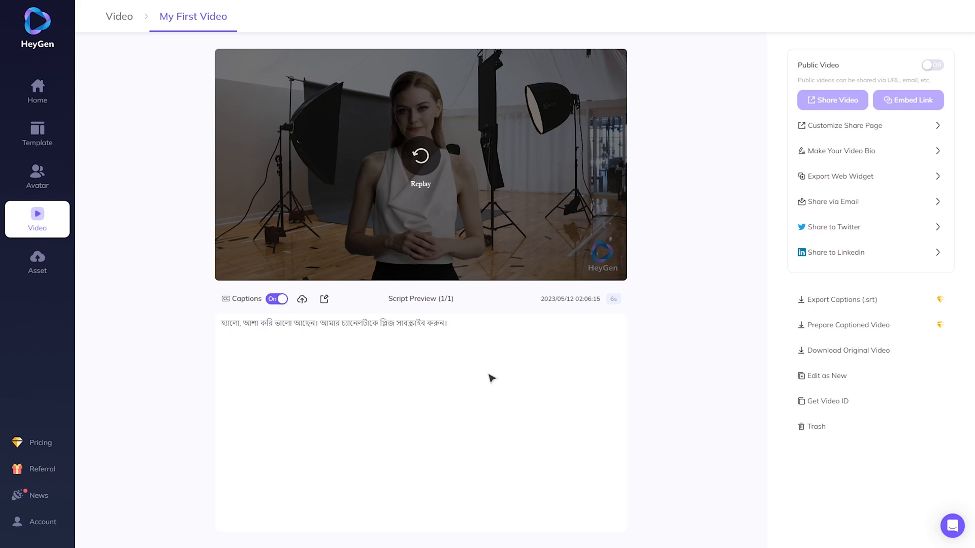
click(438, 164)
click(417, 136)
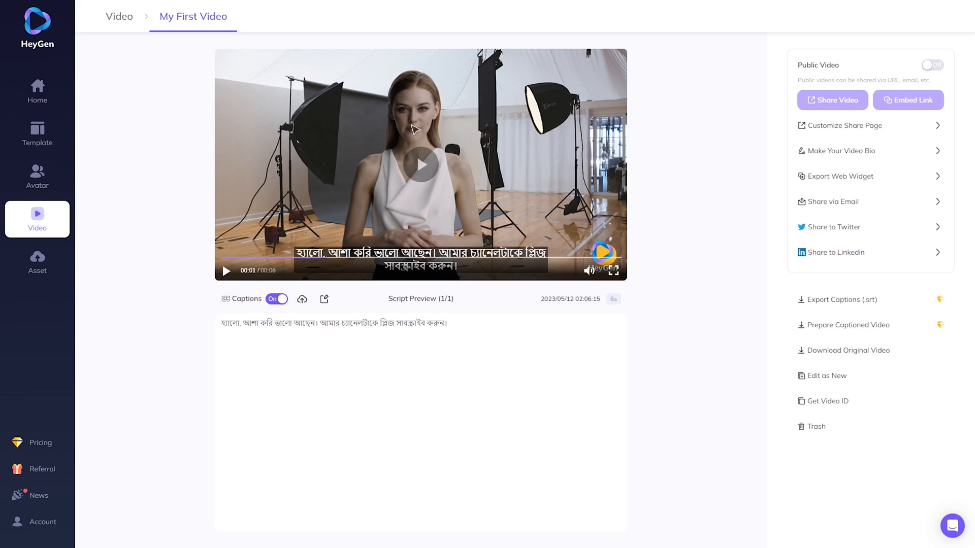
click(420, 164)
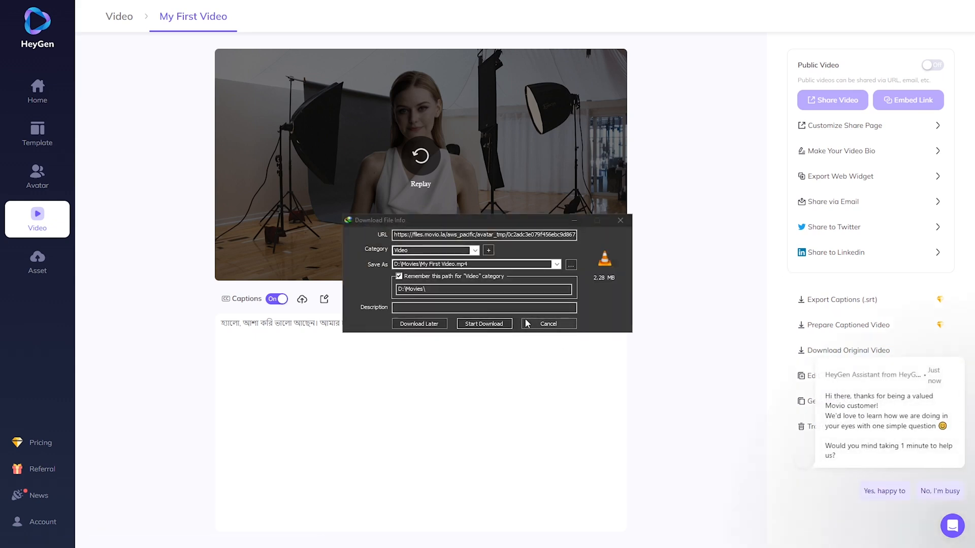
click(501, 325)
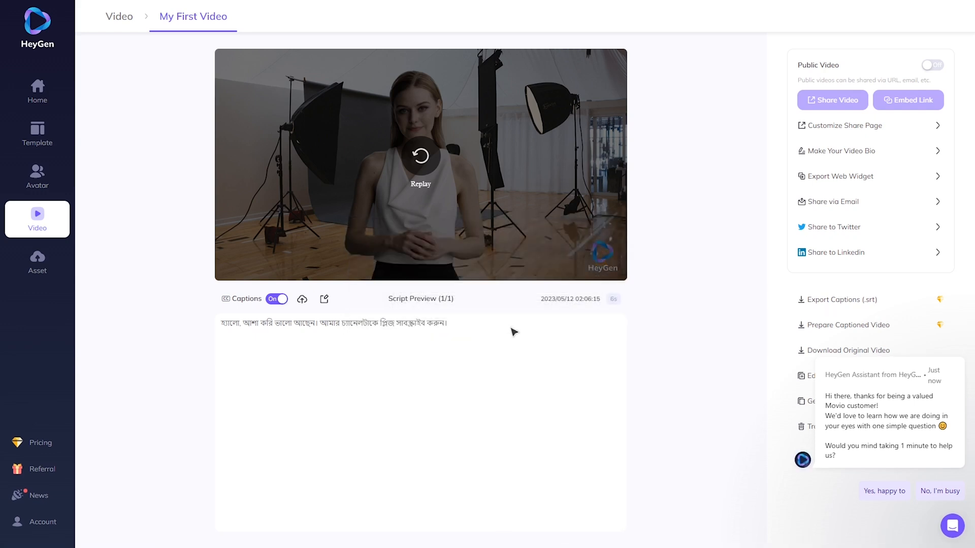